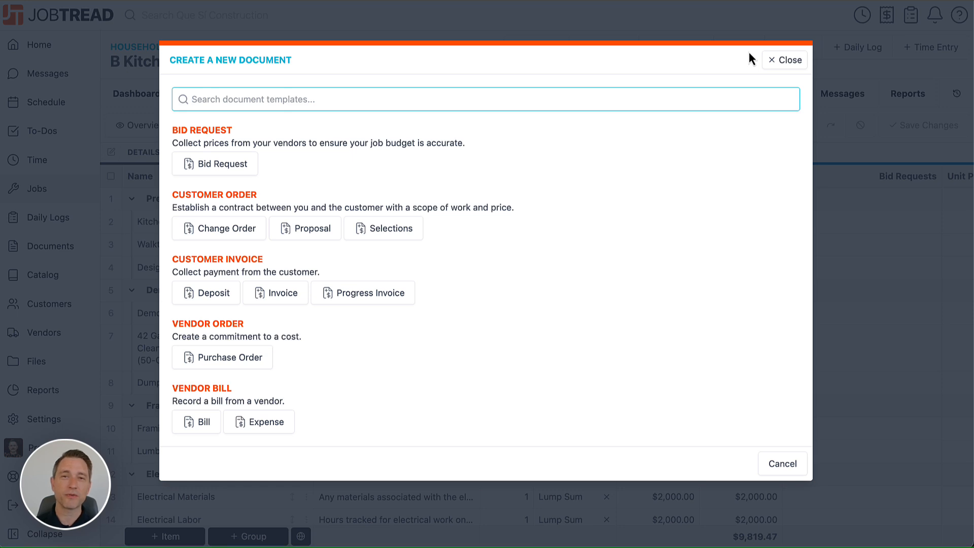
Create a proposal from the Proposal template, keeping every cost group selected and grouped by Cost Group
click(309, 235)
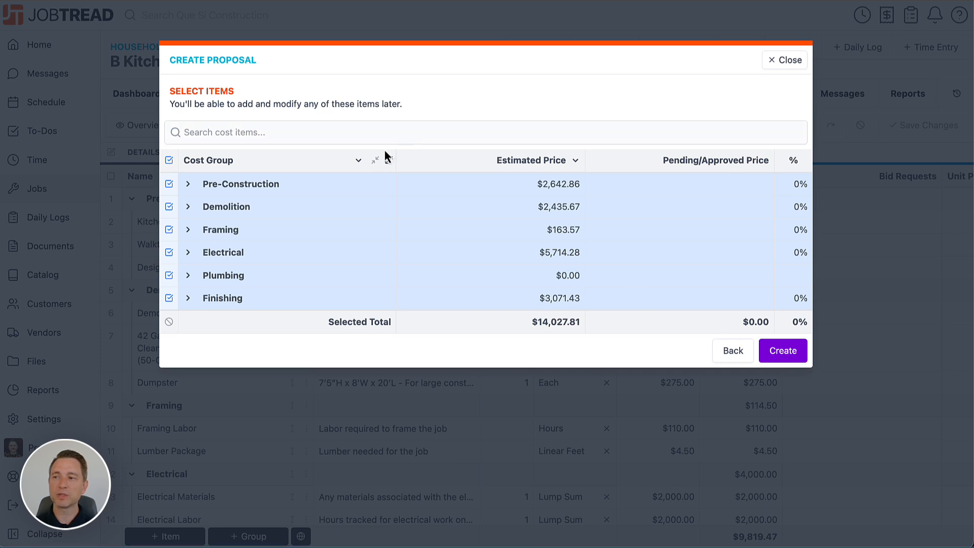
click(357, 161)
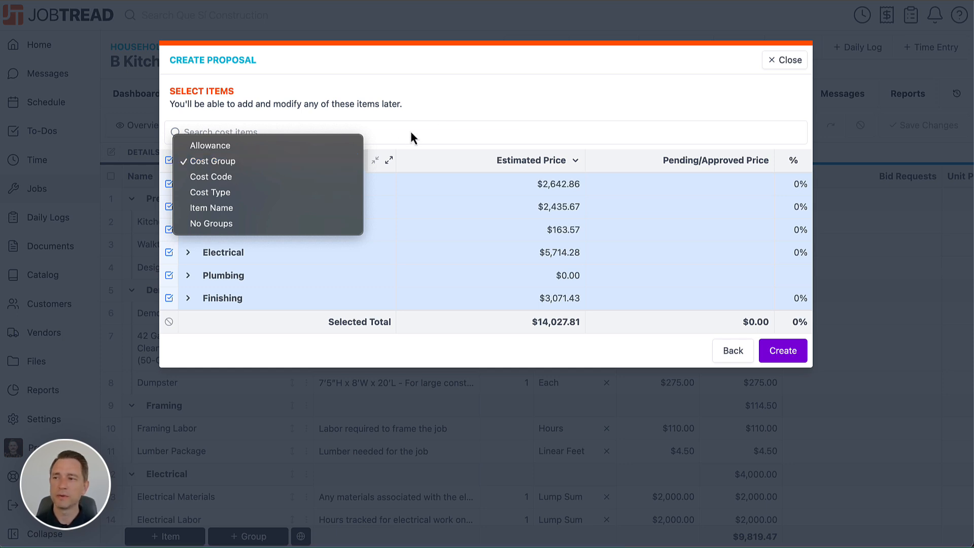
click(452, 109)
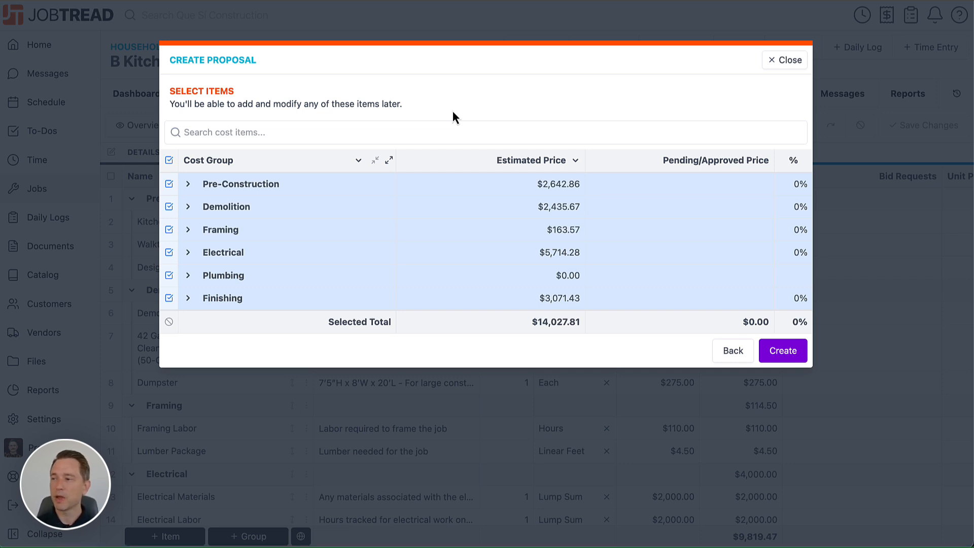
click(791, 358)
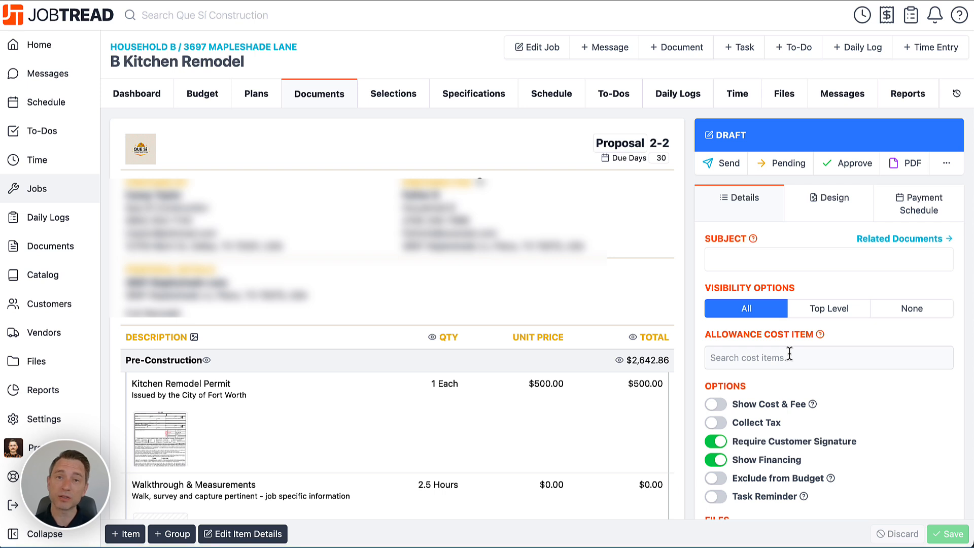
Set the proposal's subject to "Kitchen Remodel Proposal"
click(767, 255)
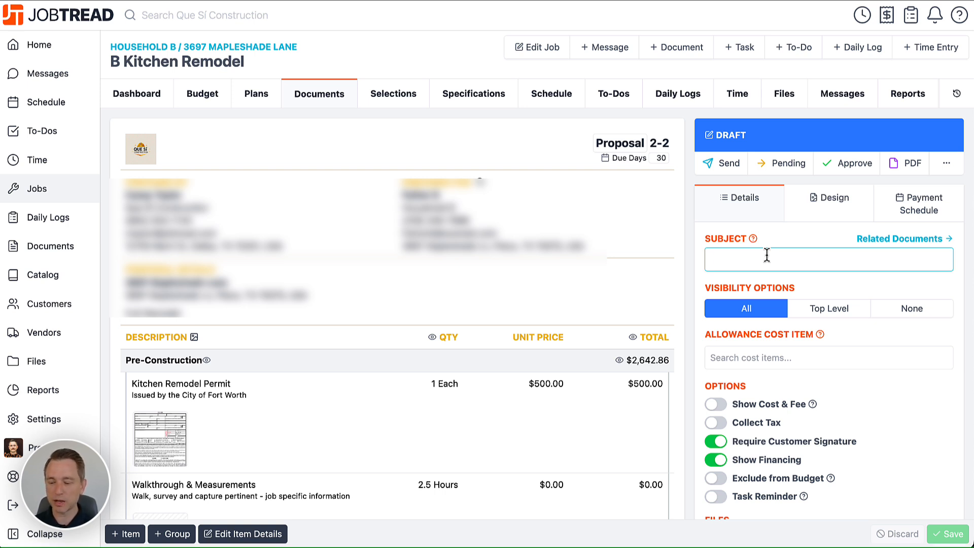
text(Kit)
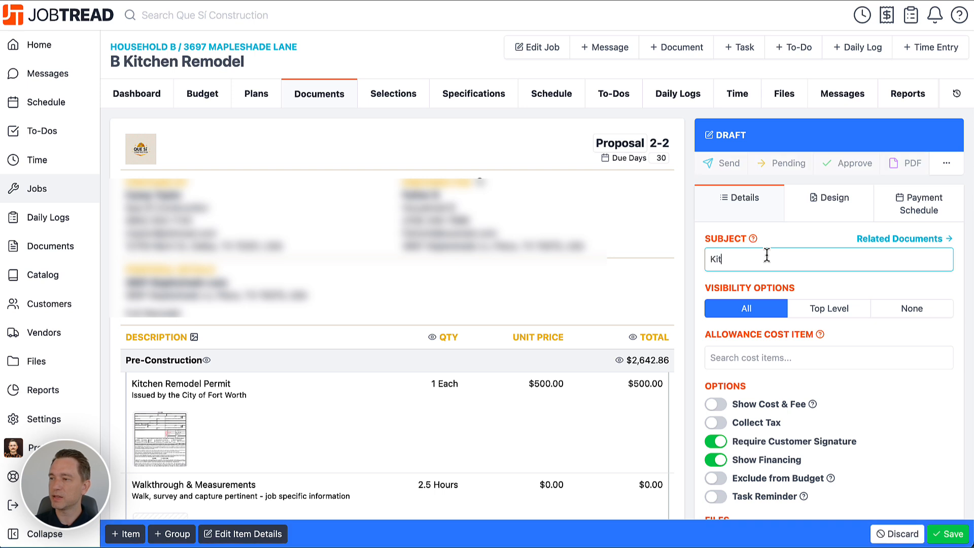
text(chen Remodel)
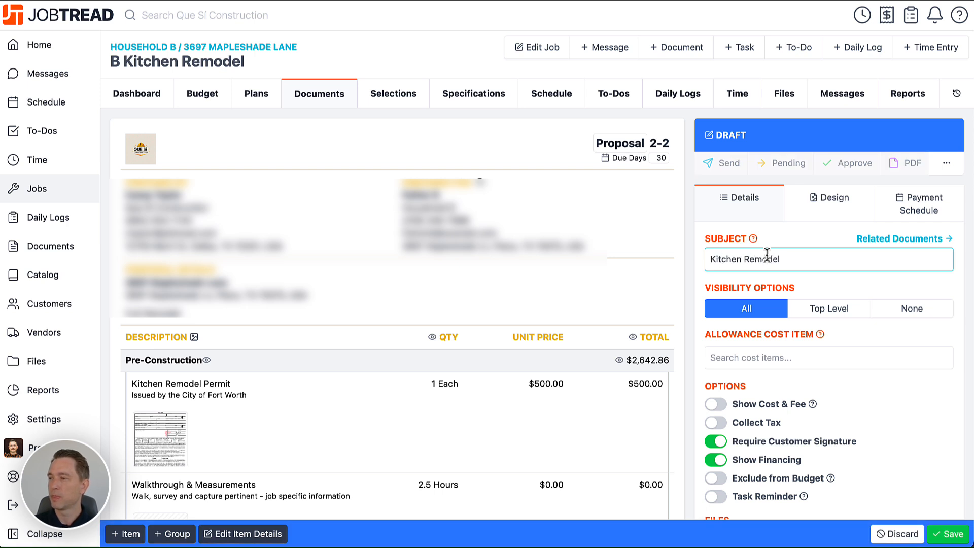
text( Proposal)
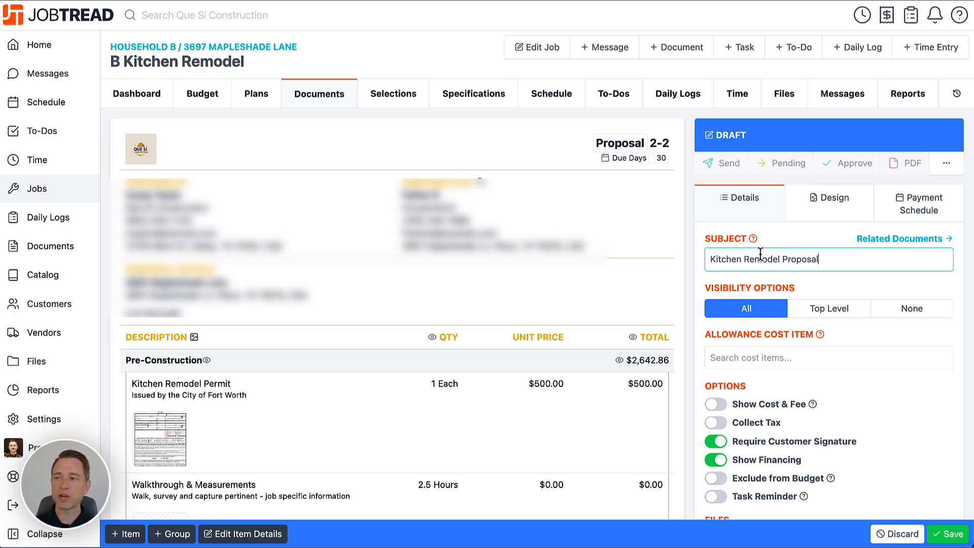
Extend the proposal's description text to read "Full-Remodel - SOW"
triple_click(486, 245)
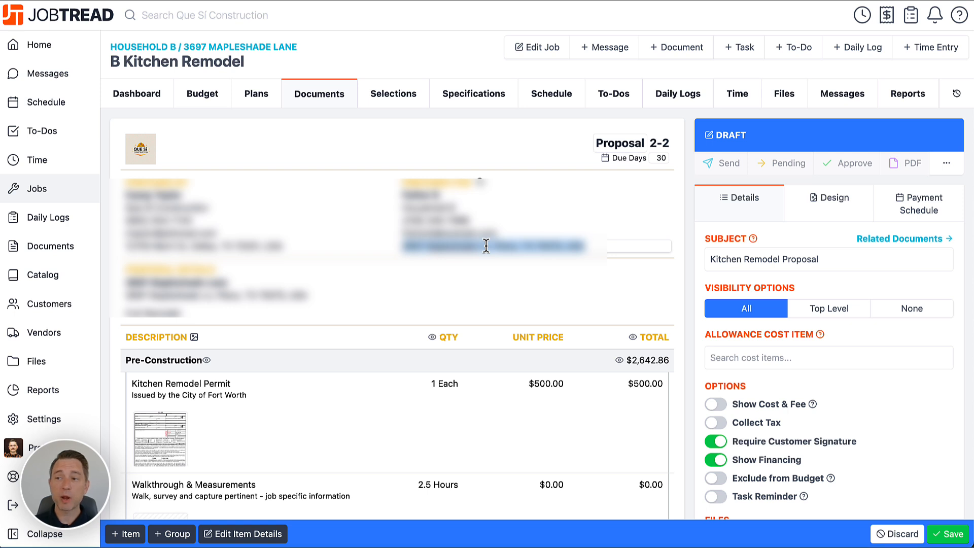
click(175, 317)
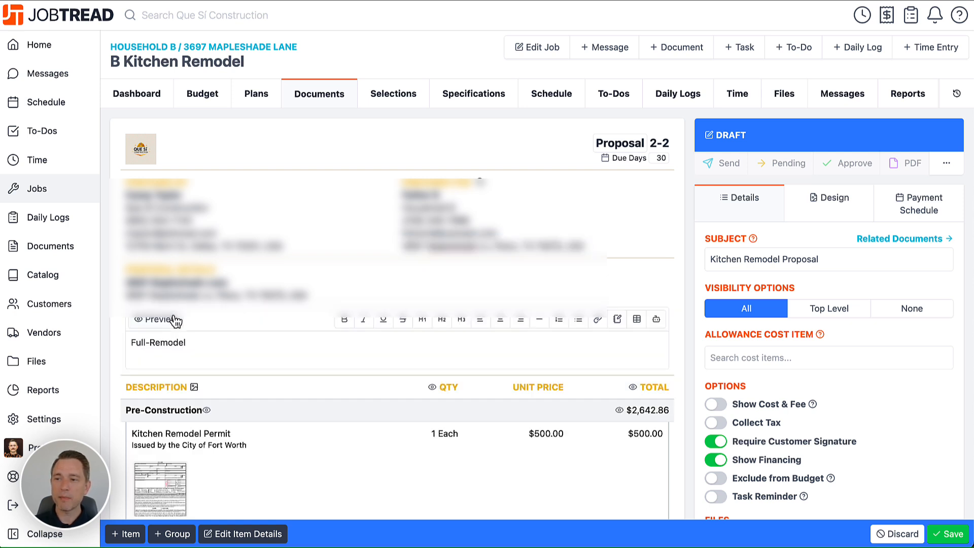
text(-)
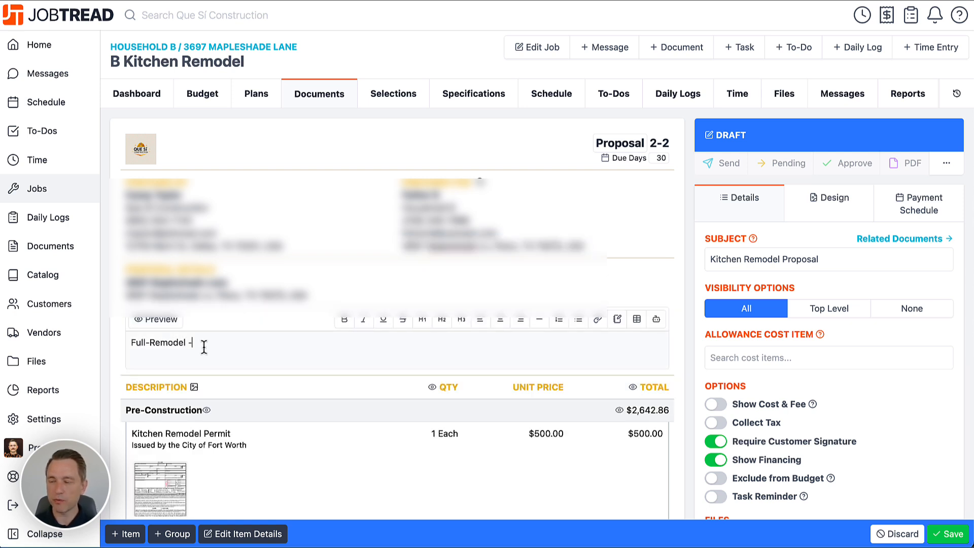
text( SoW)
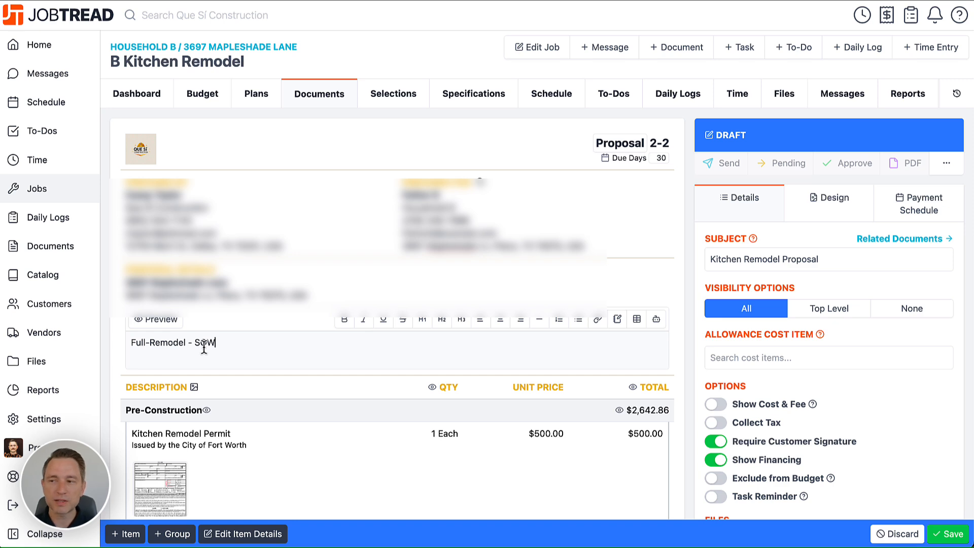
Review the details of the Kitchen Remodel Permit item and the Pre-Construction cost group, and close them
scroll(202, 349, down, 4)
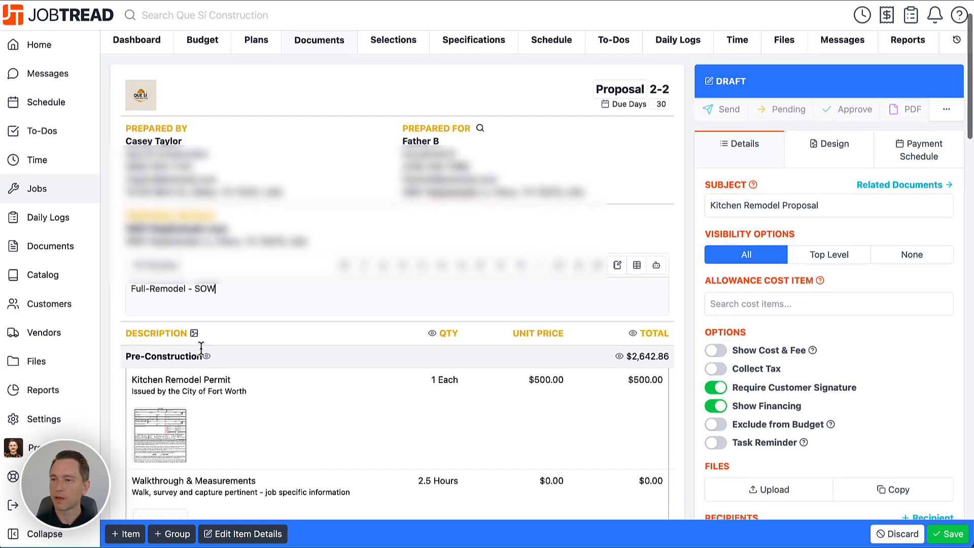
click(198, 338)
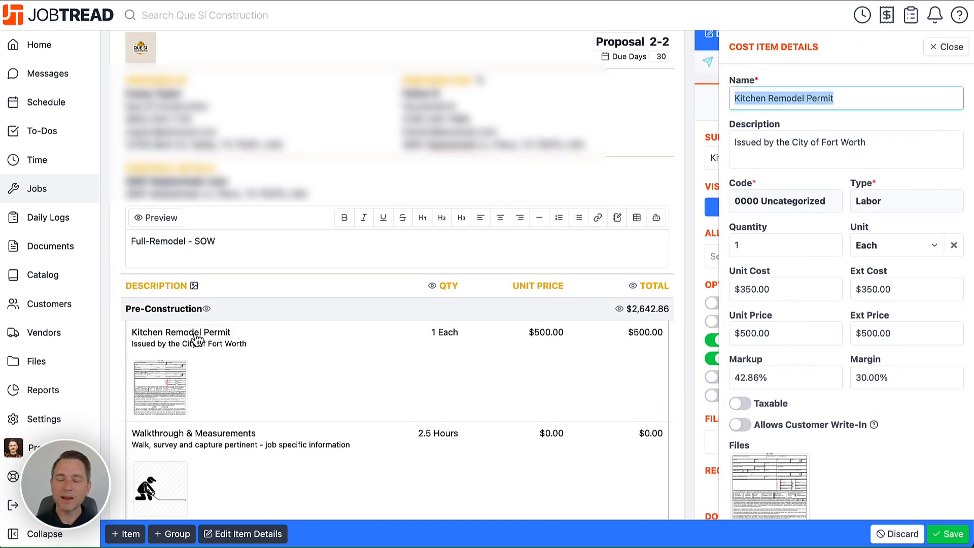
click(206, 344)
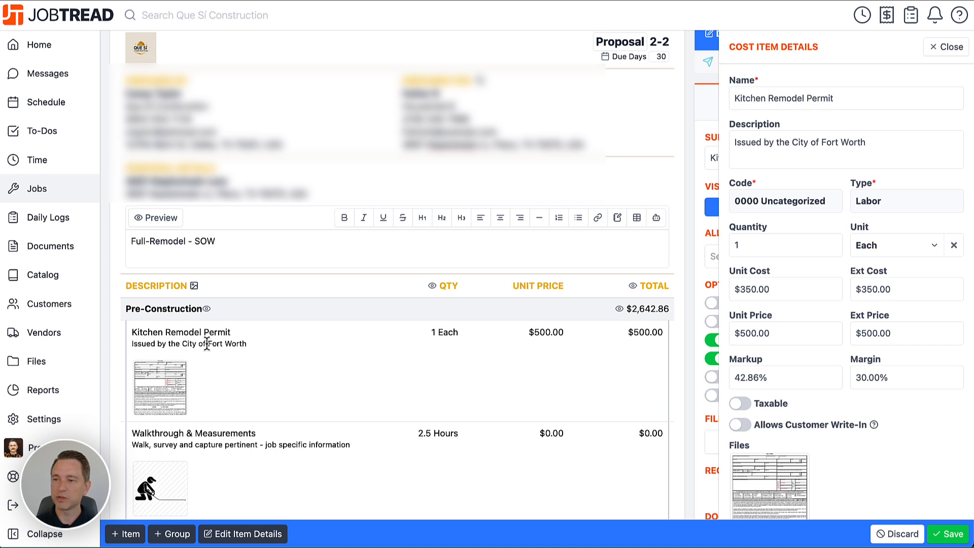
click(202, 316)
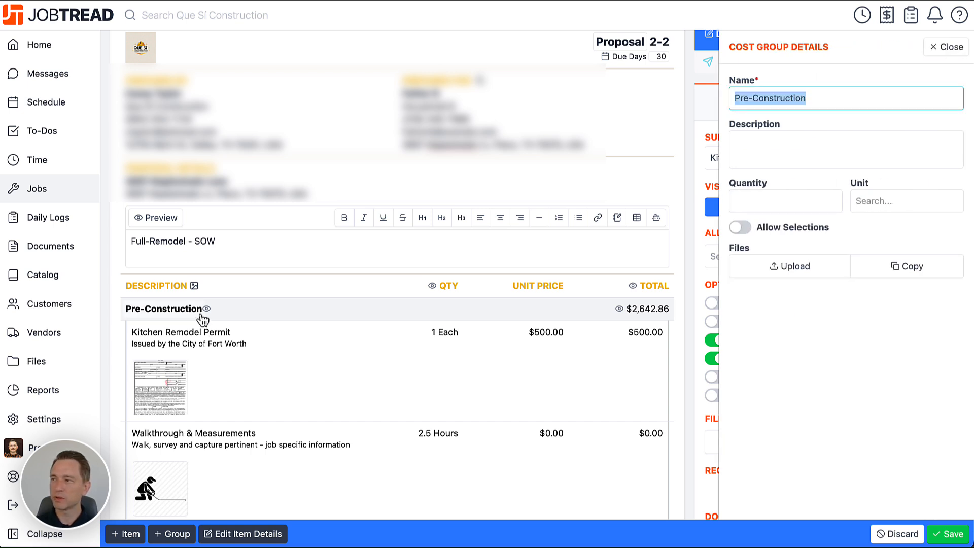
click(962, 51)
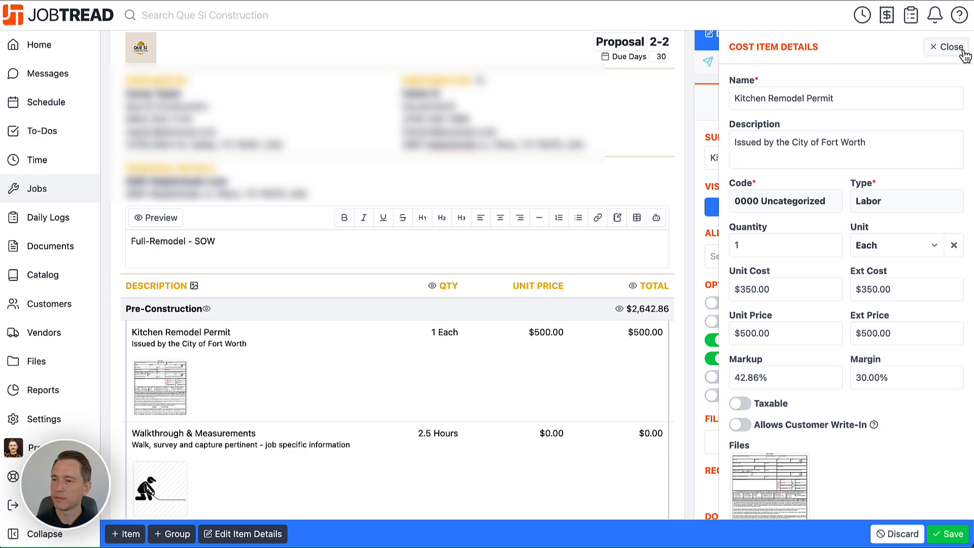
click(961, 51)
Upload IMG_1177.jpeg to the Walkthrough & Measurements cost item and save the proposal
scroll(428, 348, down, 2)
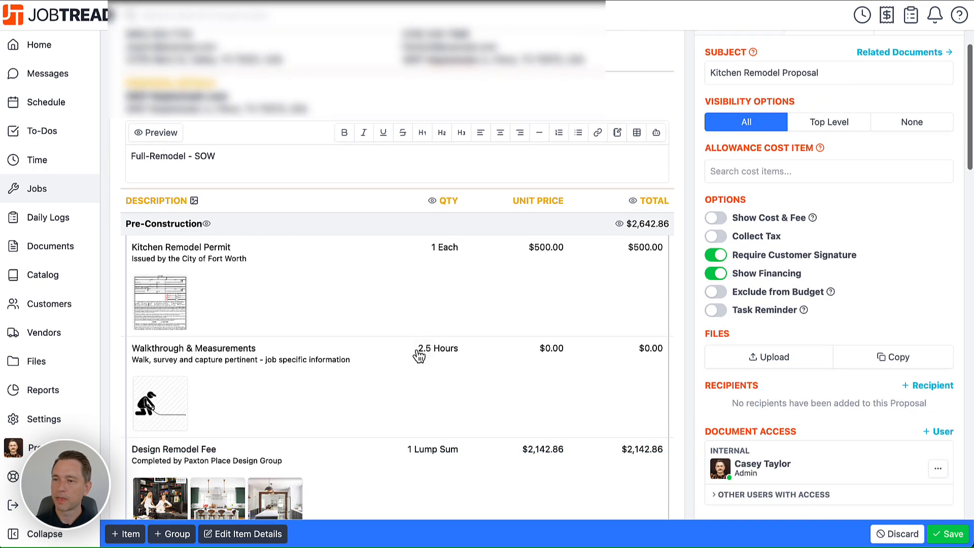
click(170, 350)
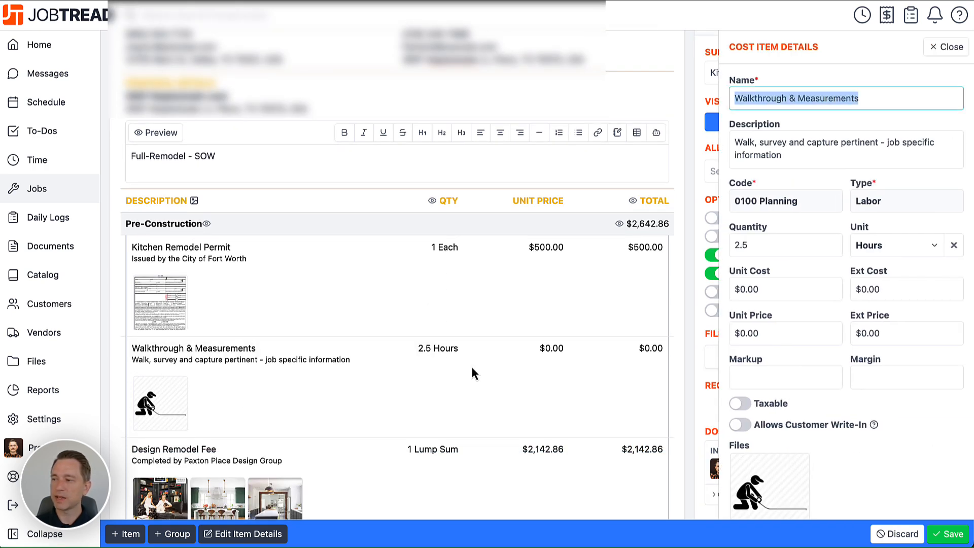
scroll(948, 446, down, 2)
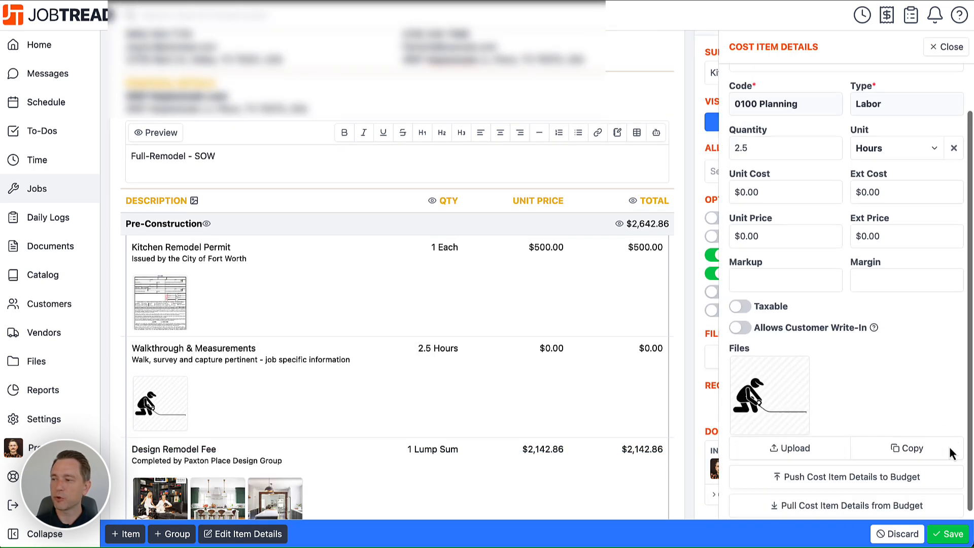
click(795, 446)
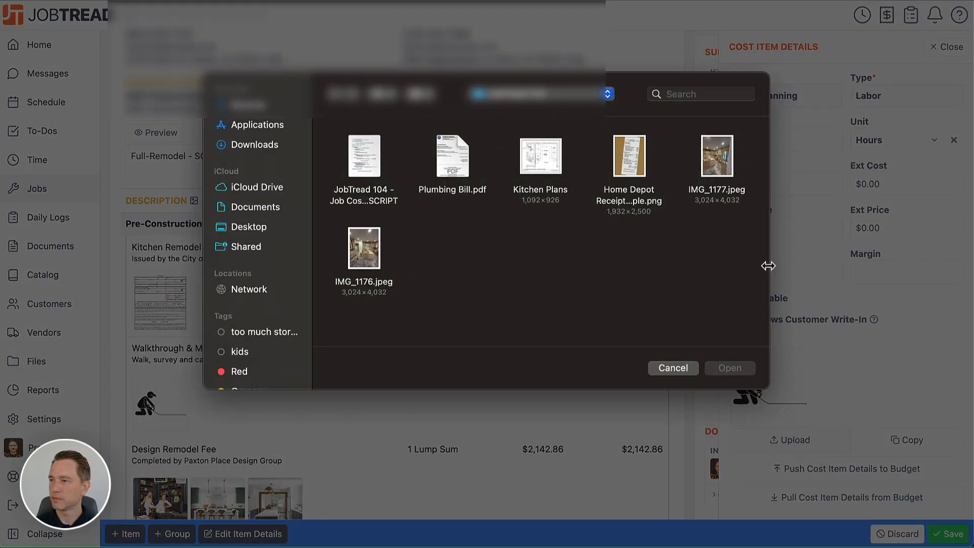
click(723, 158)
click(723, 375)
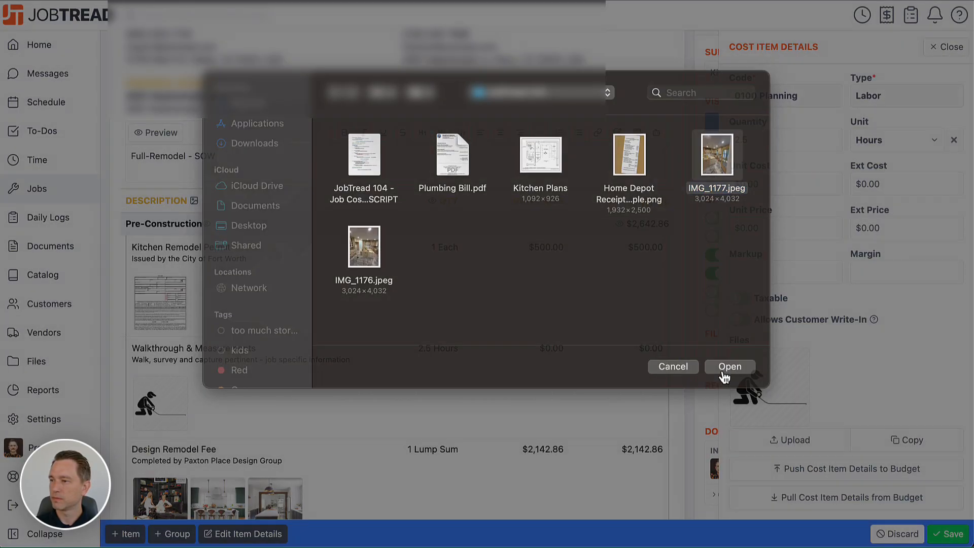
click(674, 192)
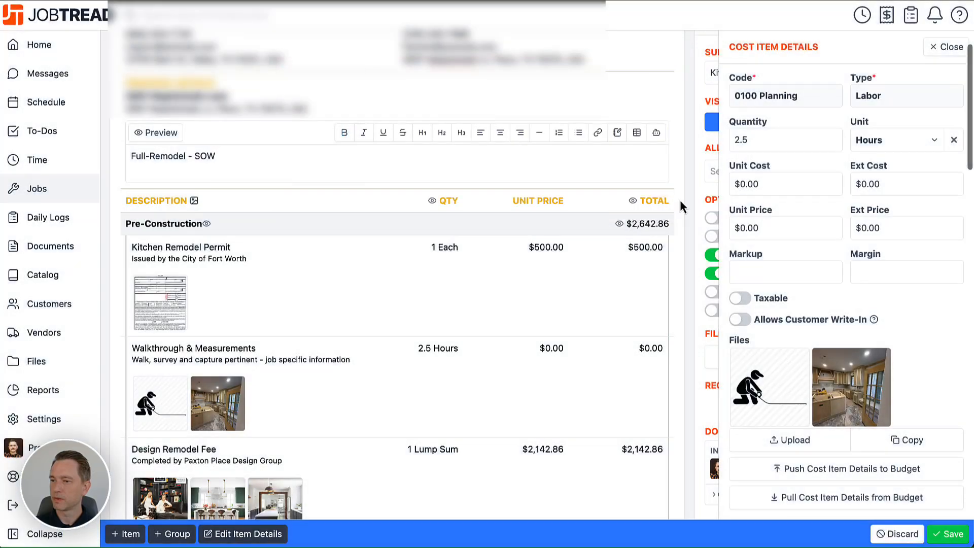
click(949, 538)
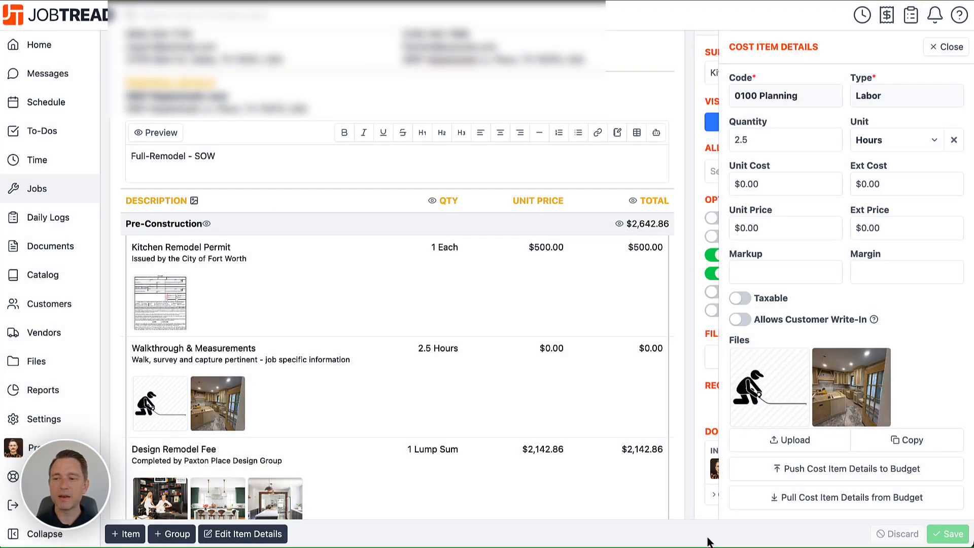
Examine the full item details table and the mass actions for the Pre-Construction group, and return to the proposal with all detail views closed
click(263, 537)
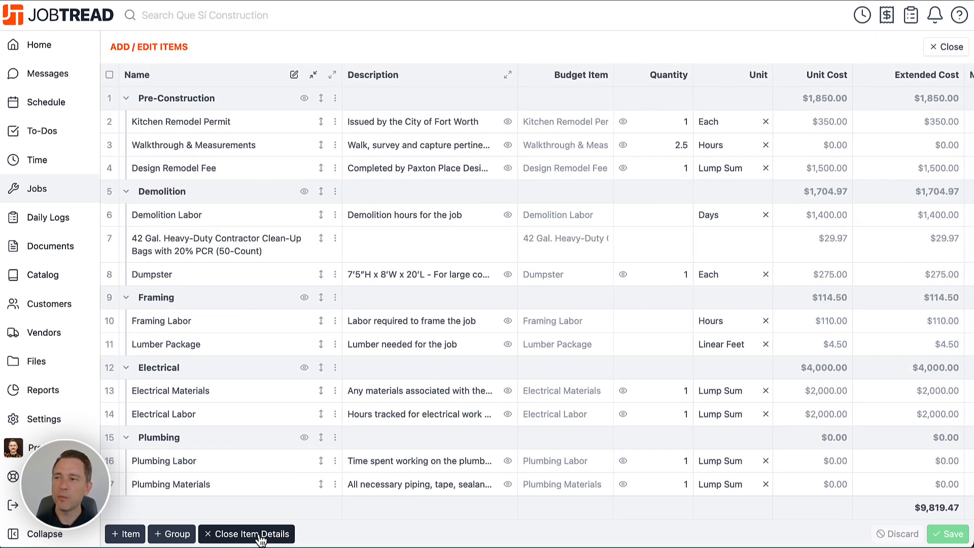
click(306, 191)
click(307, 191)
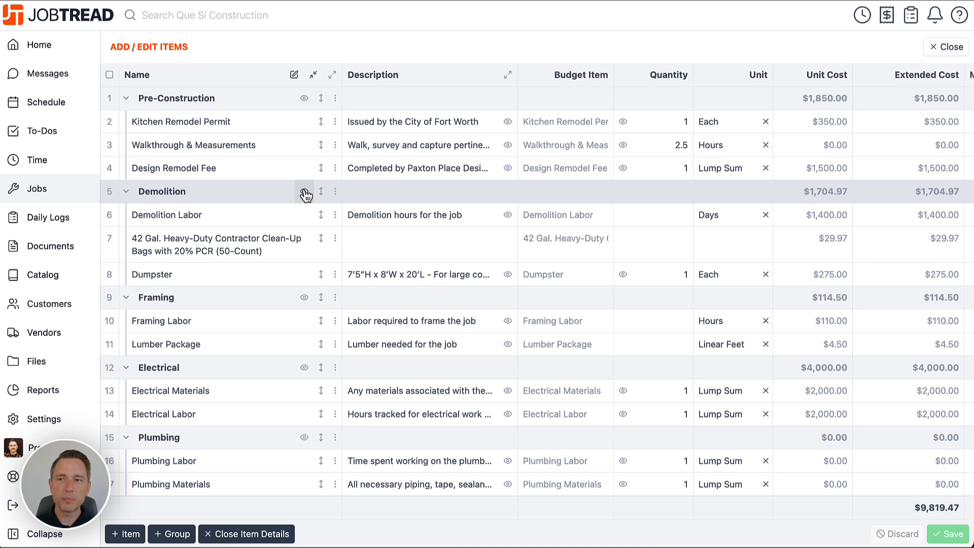
click(113, 98)
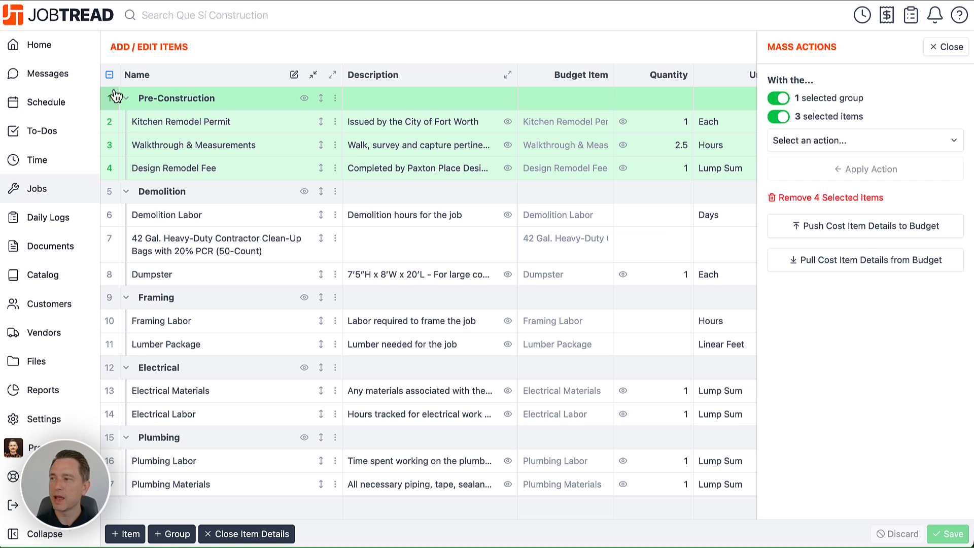
click(811, 147)
click(811, 148)
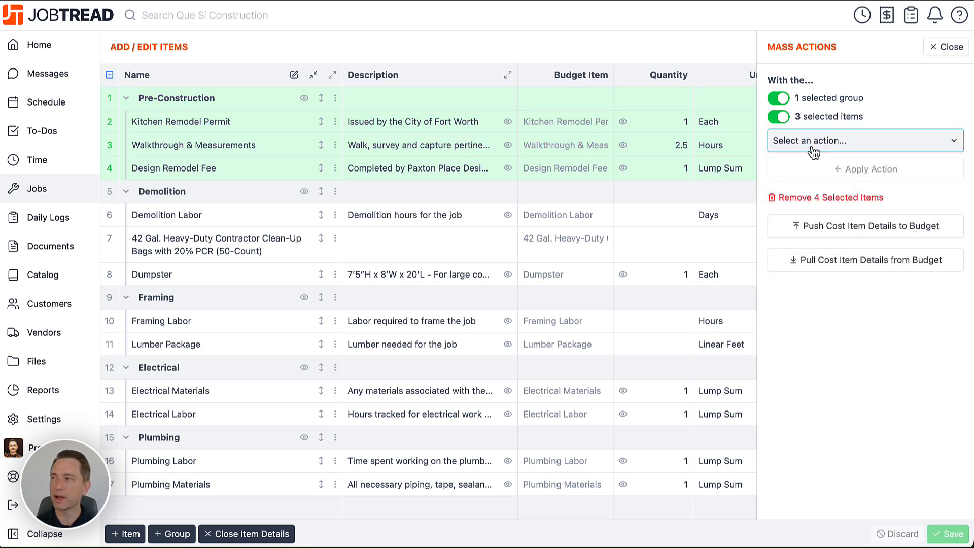
click(947, 51)
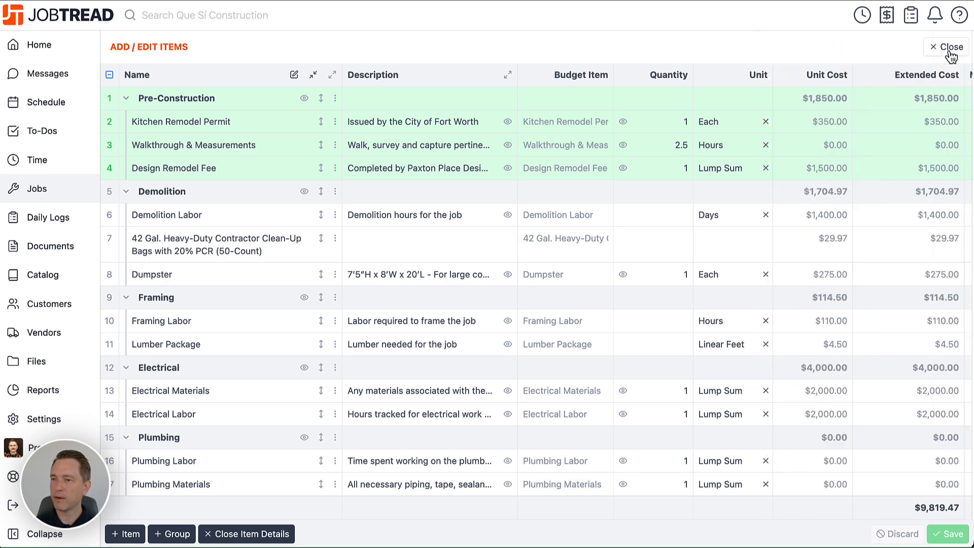
click(947, 51)
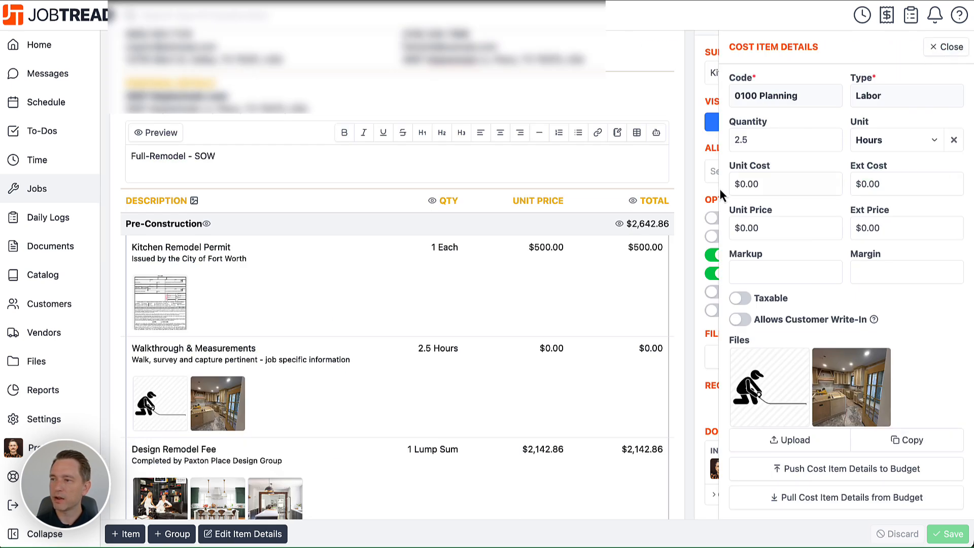
click(947, 47)
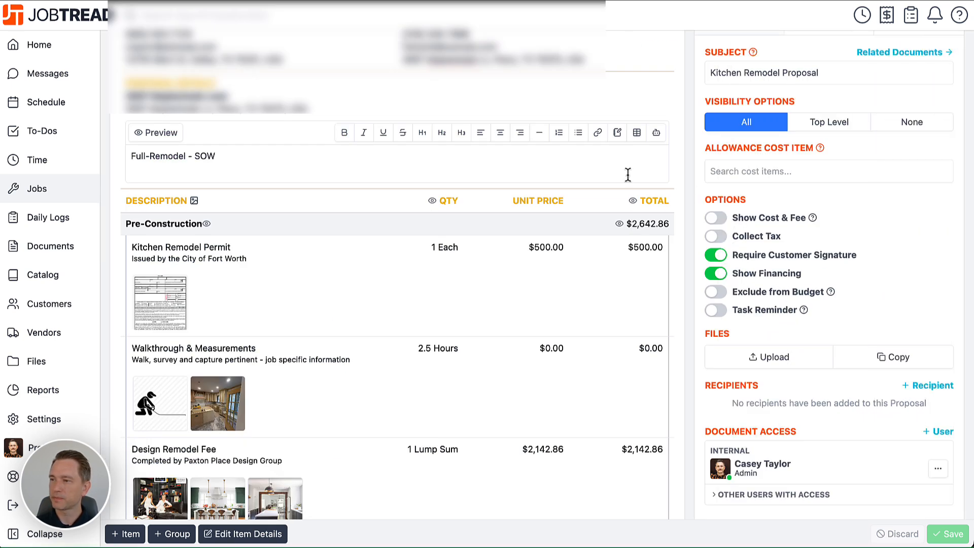
Hide the line item files in the proposal and show them again
scroll(294, 193, down, 1)
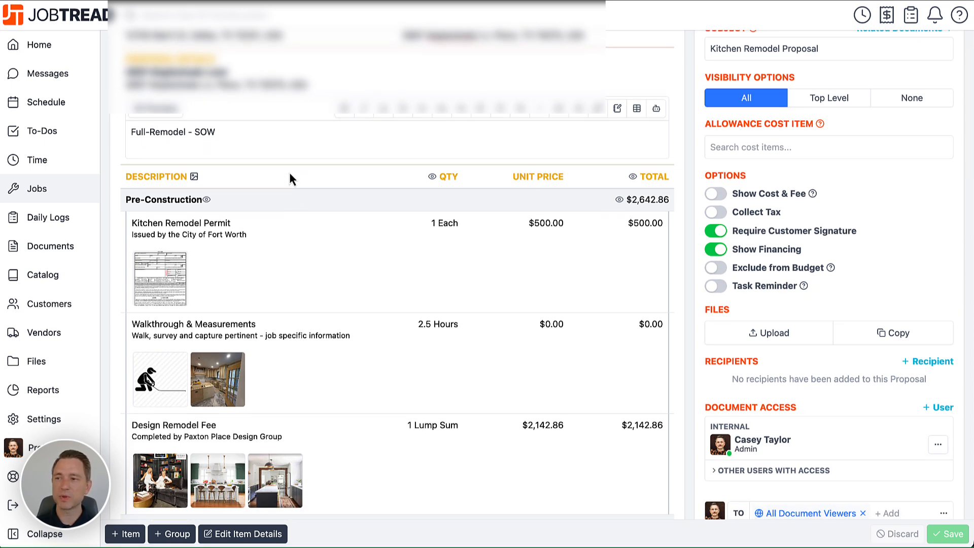
scroll(289, 178, down, 3)
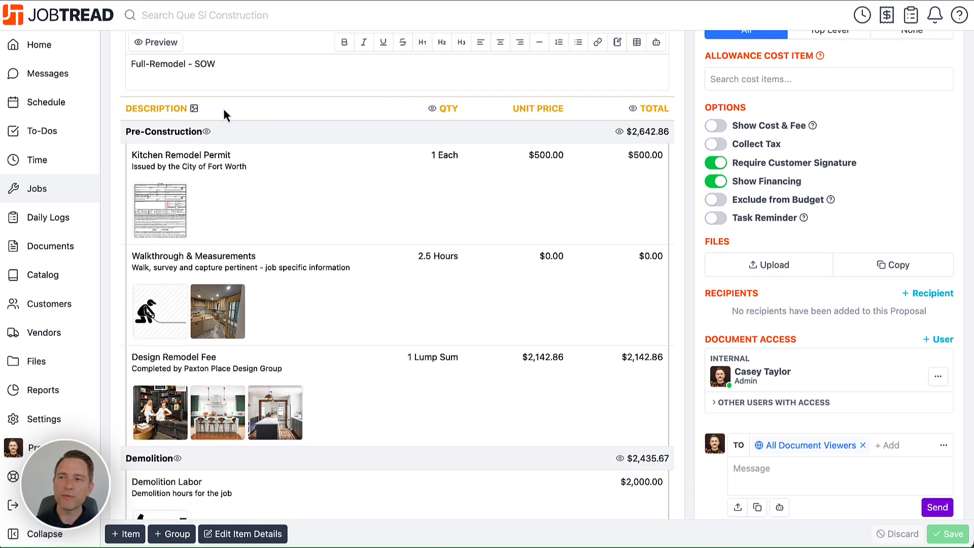
click(194, 109)
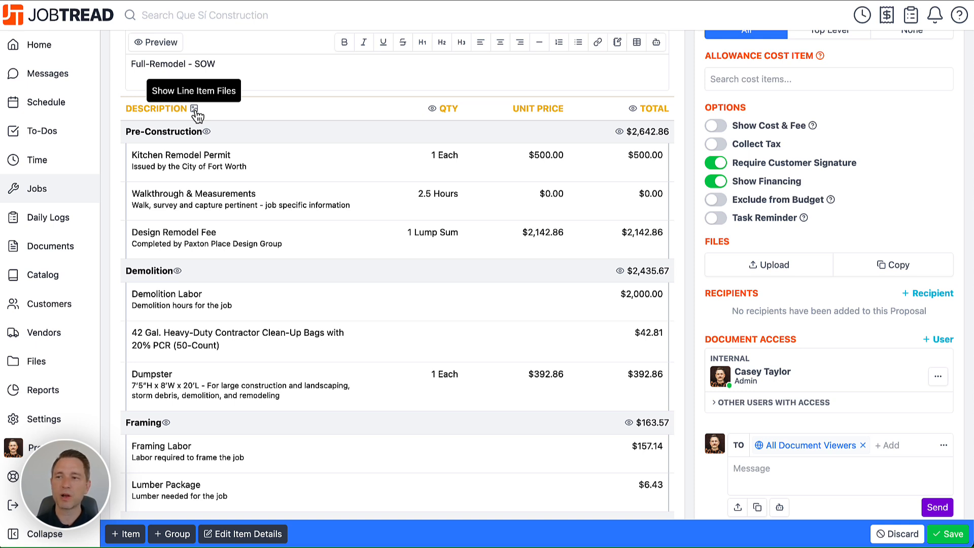
click(195, 109)
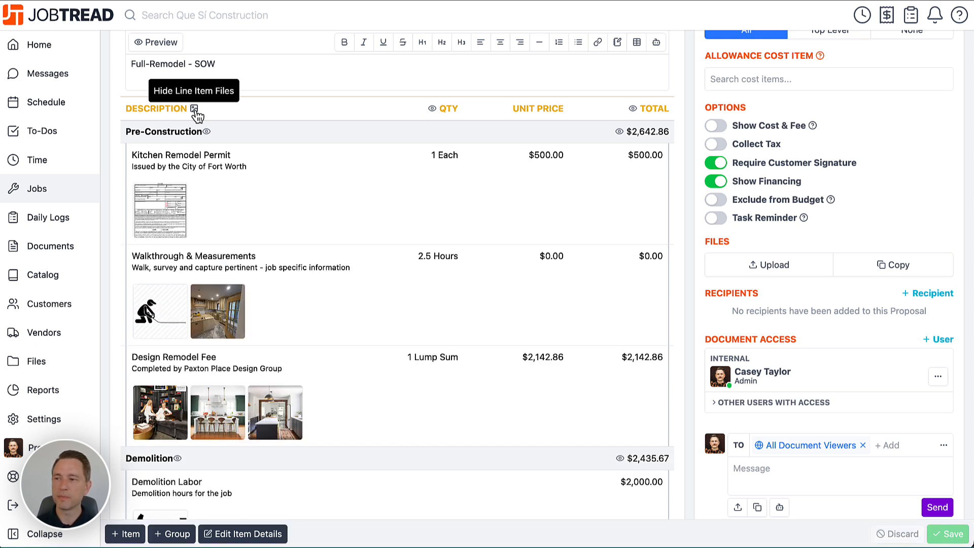
Hide the quantity and unit column, the Pre-Construction item totals, and the line item totals across the whole proposal
click(432, 109)
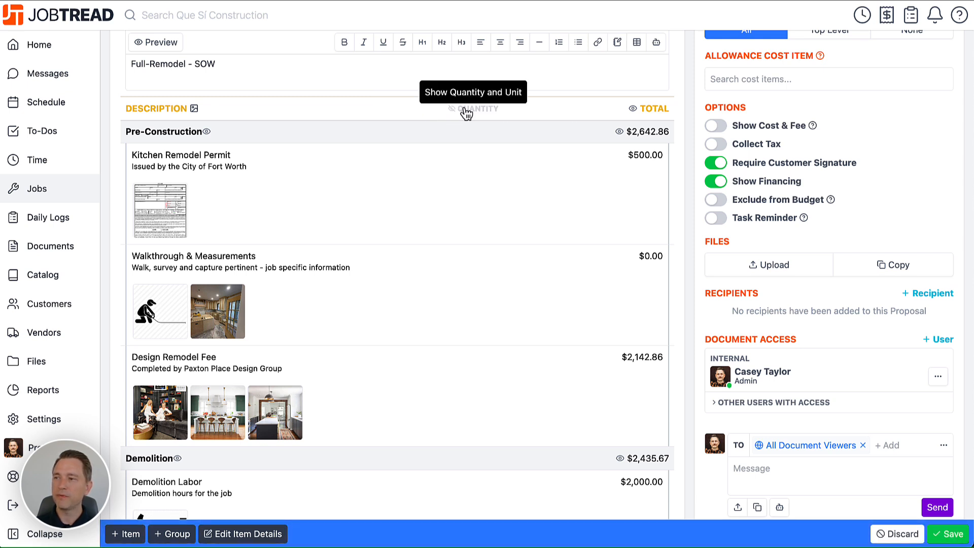
click(623, 133)
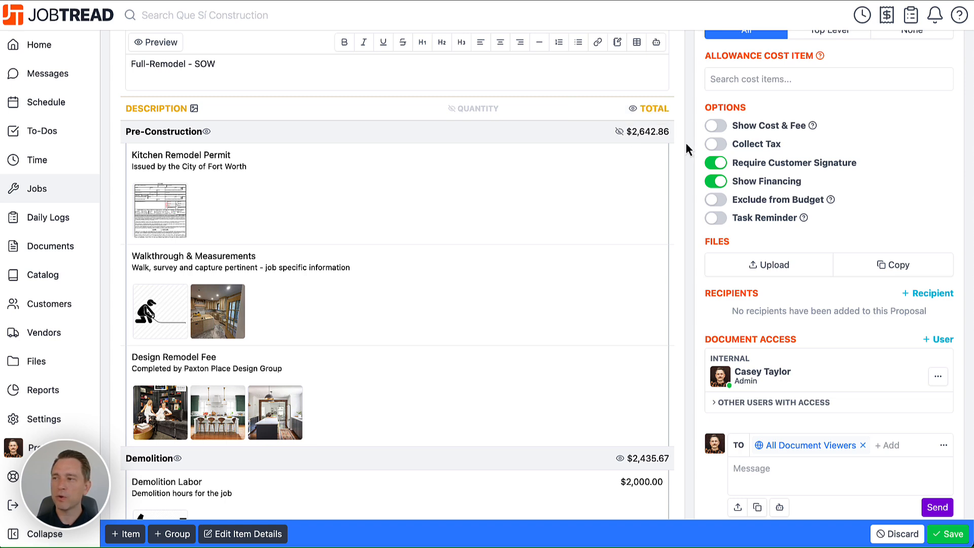
scroll(686, 143, up, 5)
scroll(686, 143, down, 3)
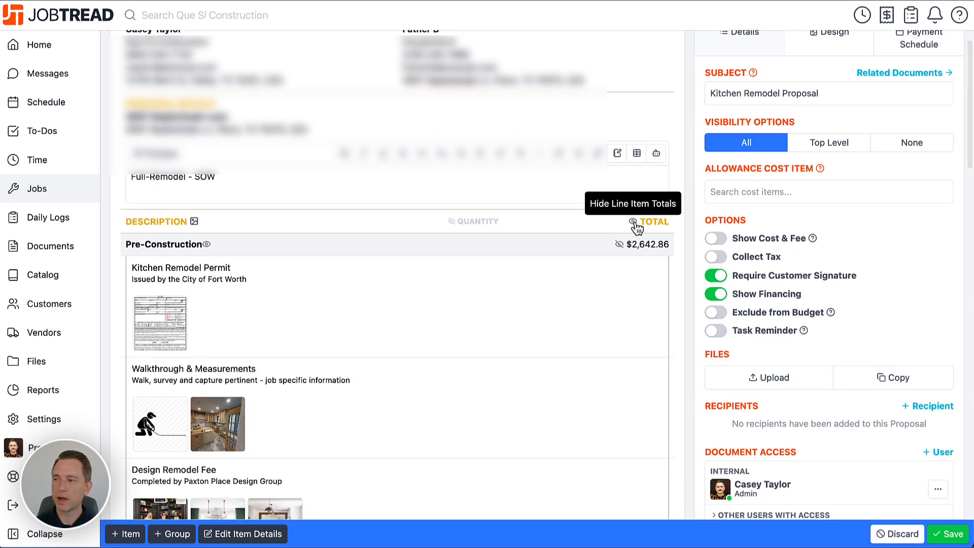
click(633, 222)
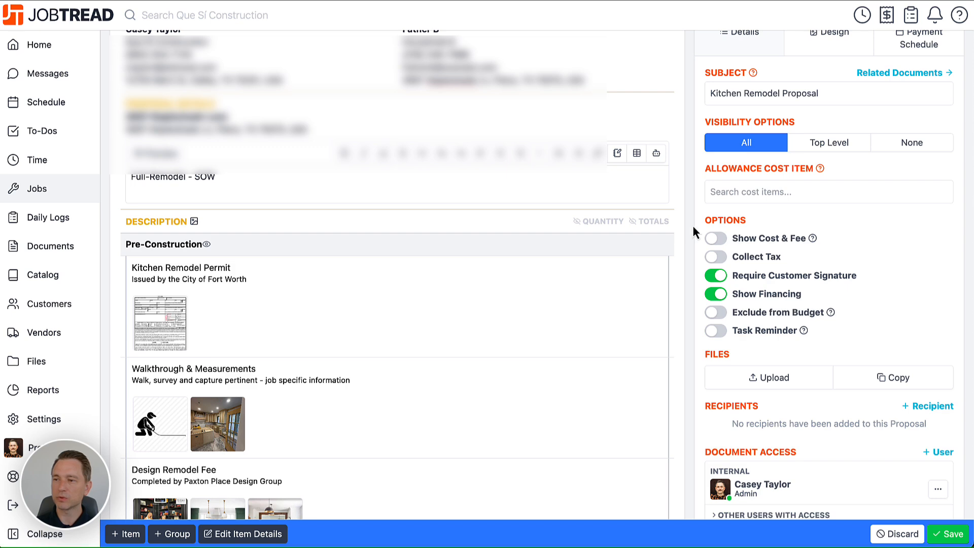
scroll(692, 225, down, 8)
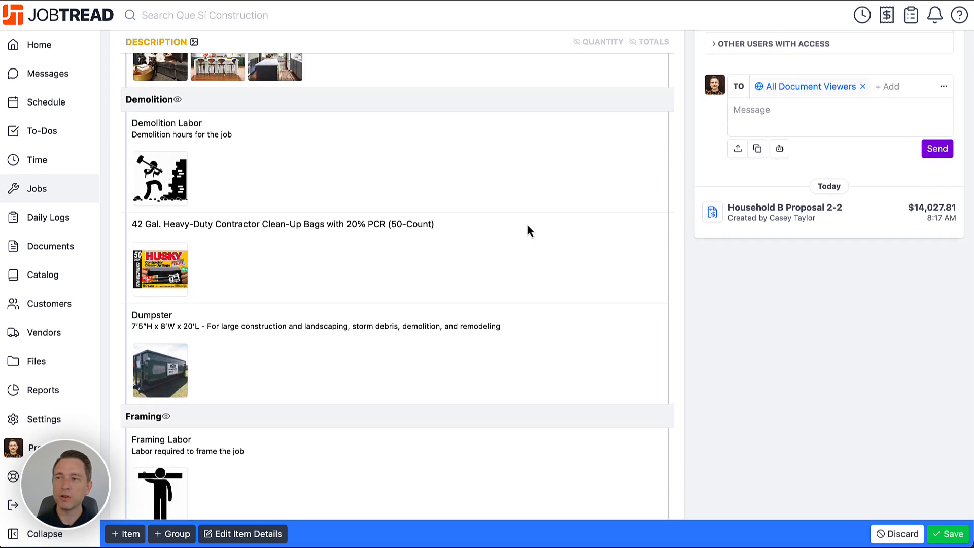
scroll(676, 236, down, 3)
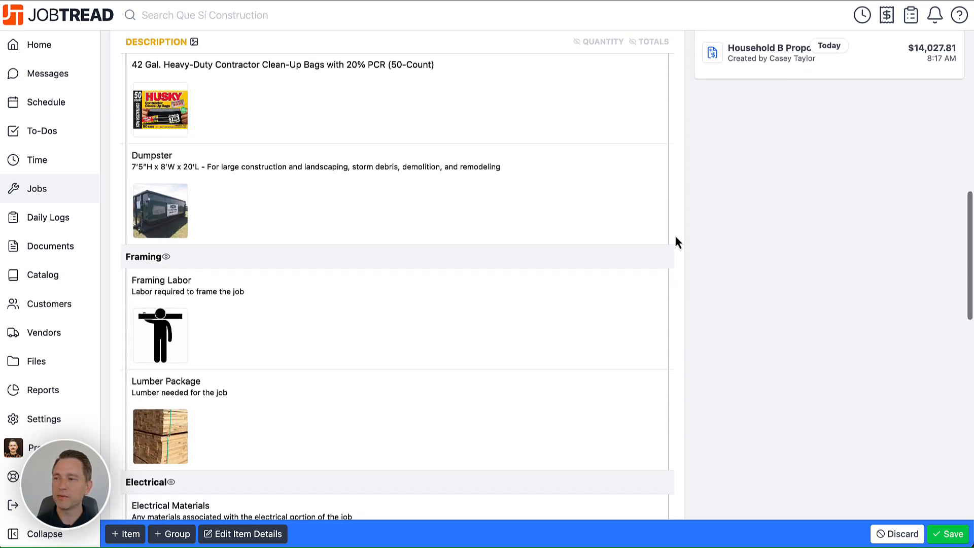
scroll(675, 237, down, 5)
scroll(676, 243, down, 10)
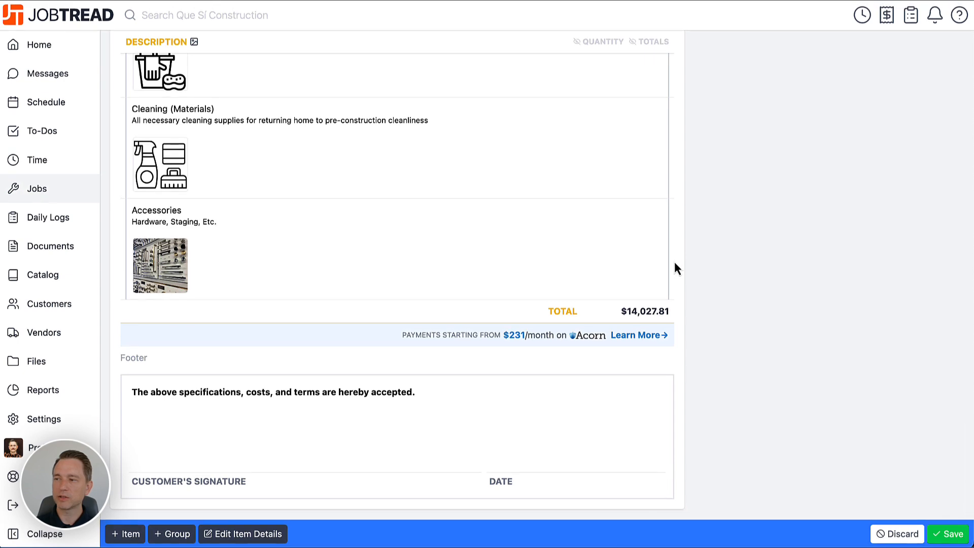
Enable Show Cost & Fee for the proposal, check the totals and the terms and conditions, and save
scroll(674, 260, up, 20)
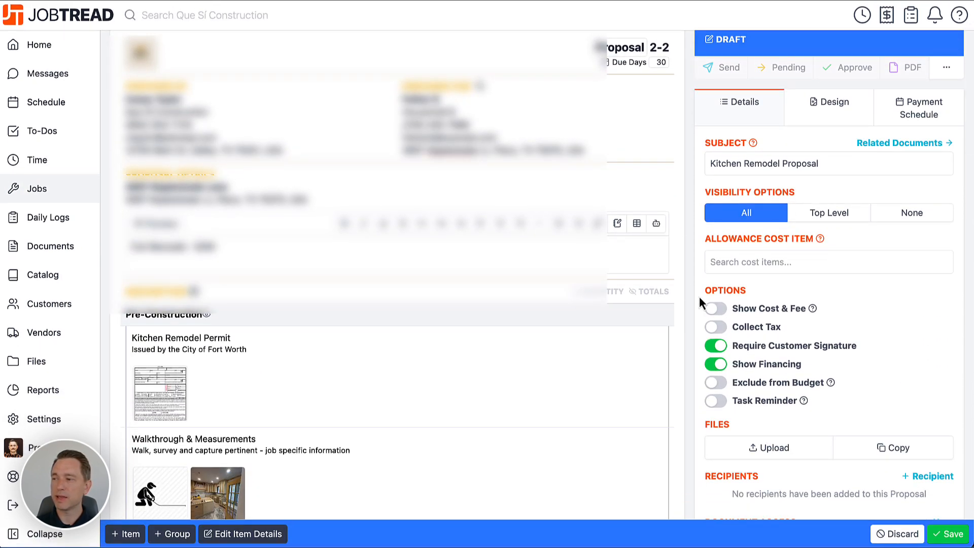
click(722, 314)
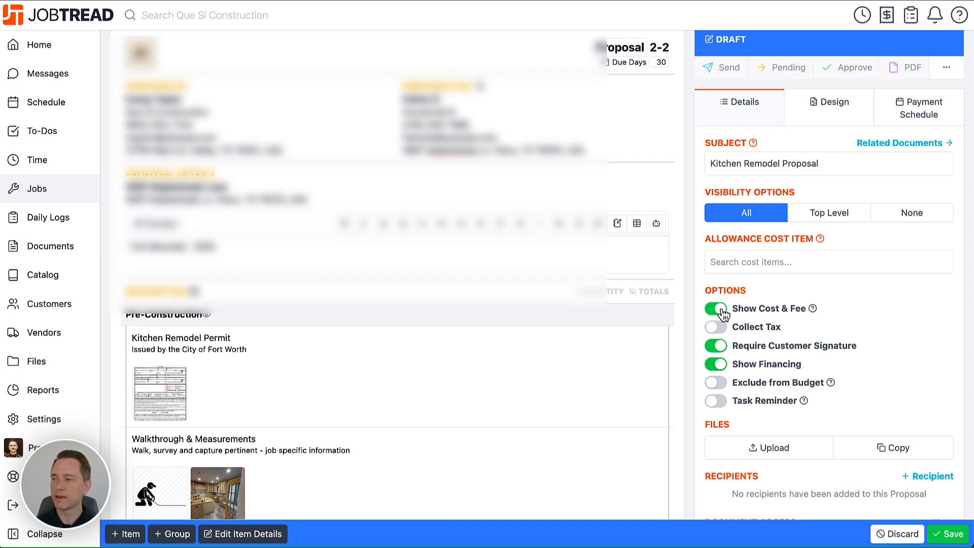
scroll(687, 304, down, 20)
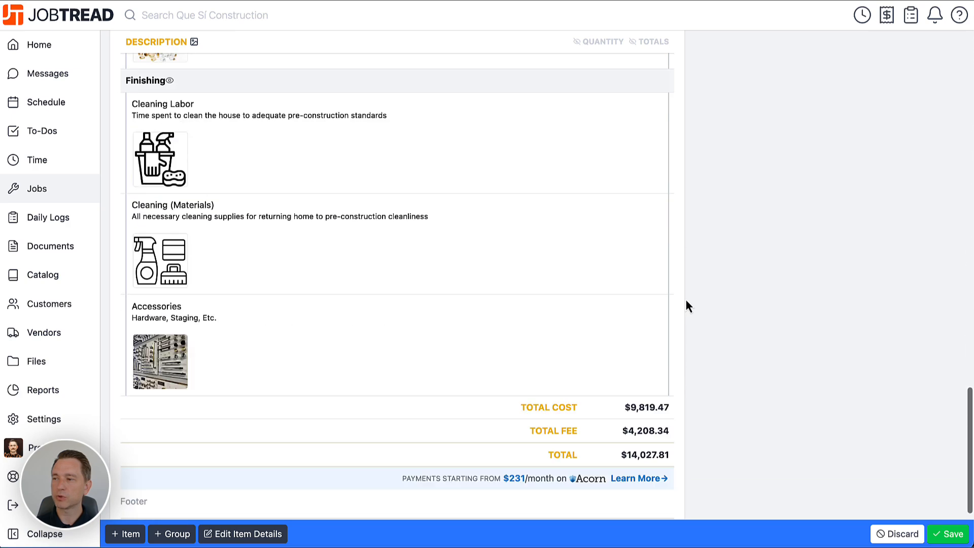
scroll(685, 300, down, 3)
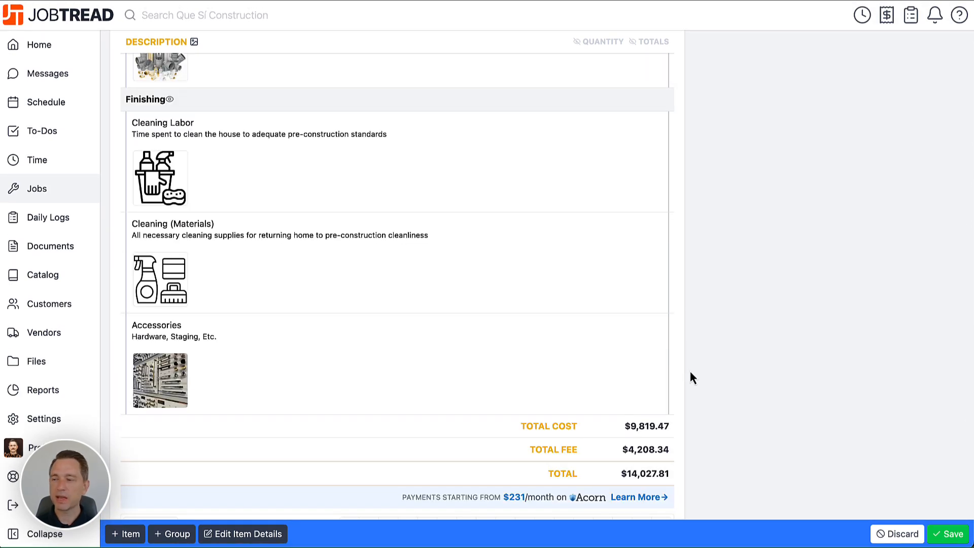
scroll(689, 378, down, 10)
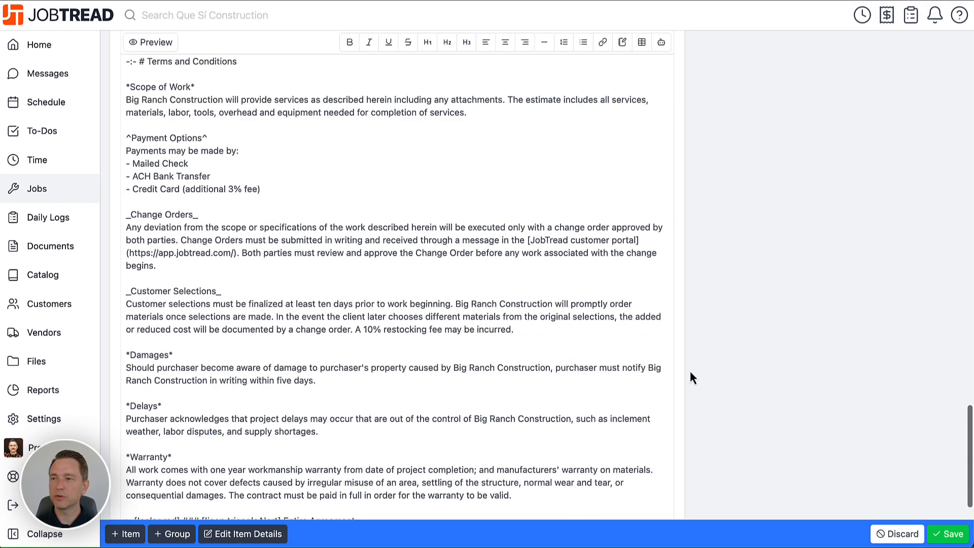
scroll(688, 377, up, 2)
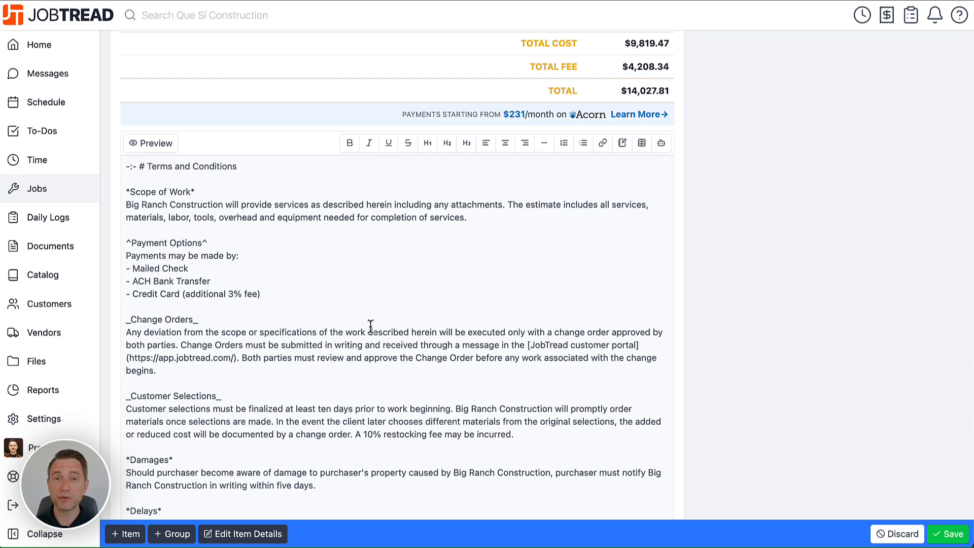
scroll(370, 326, down, 6)
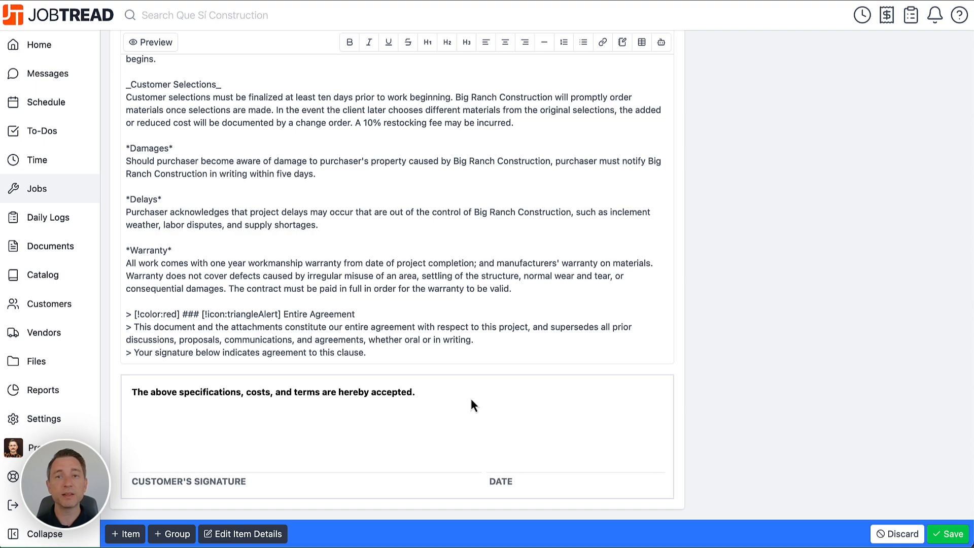
click(948, 534)
Preview the Top Level and None visibility options, restore All, and check which allowance cost items are available
scroll(836, 351, up, 20)
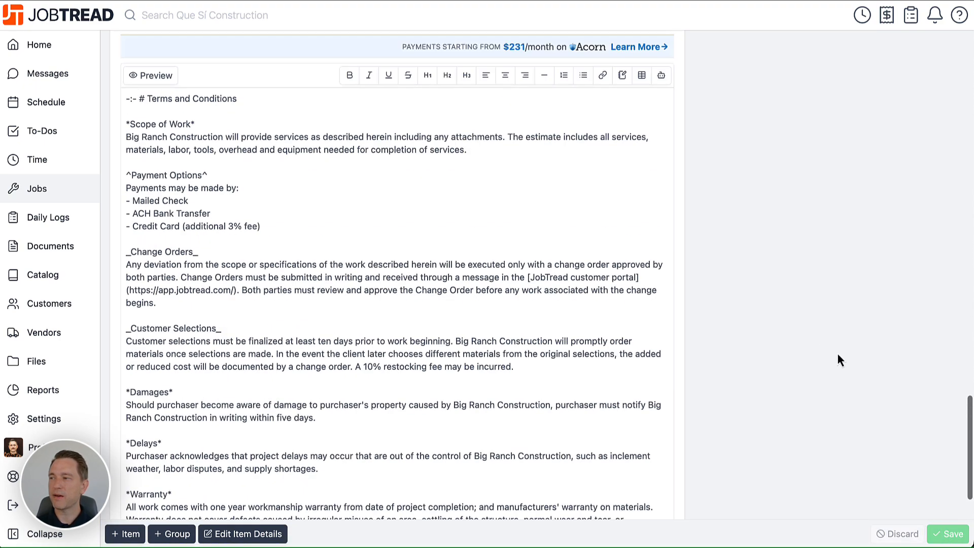
scroll(836, 351, up, 6)
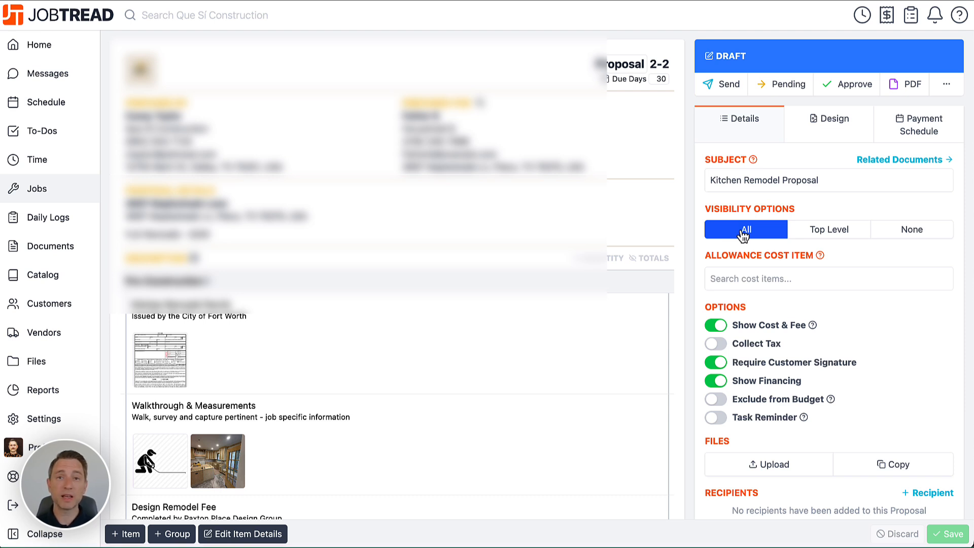
click(830, 231)
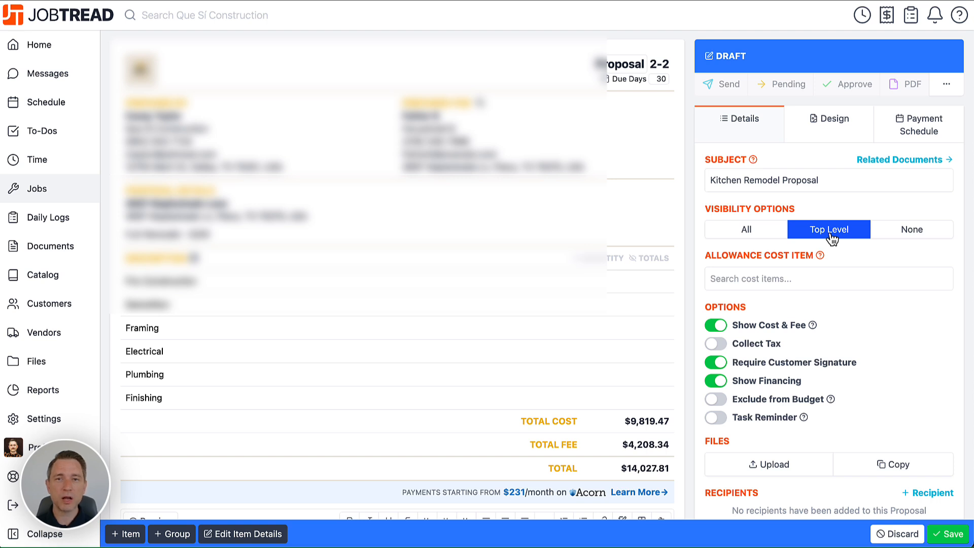
click(916, 236)
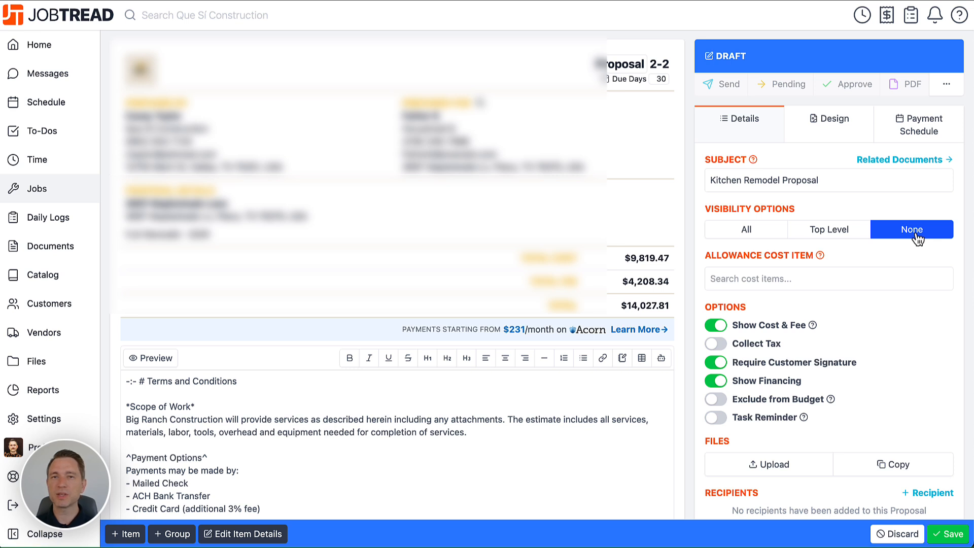
click(747, 230)
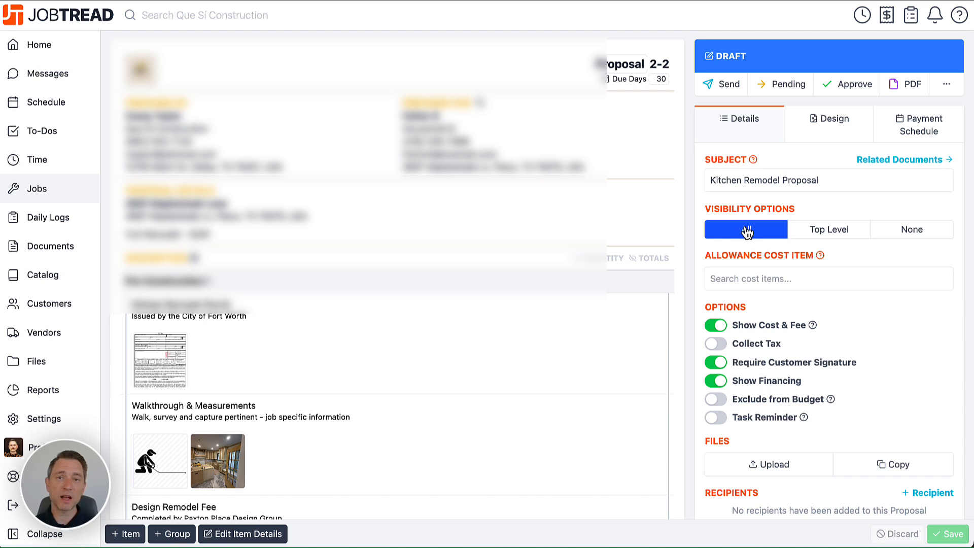
click(762, 278)
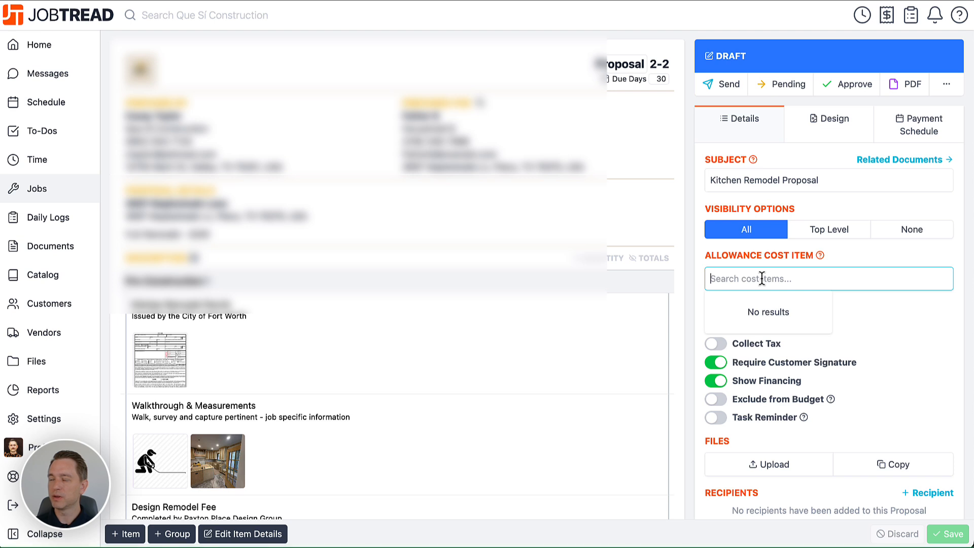
click(864, 257)
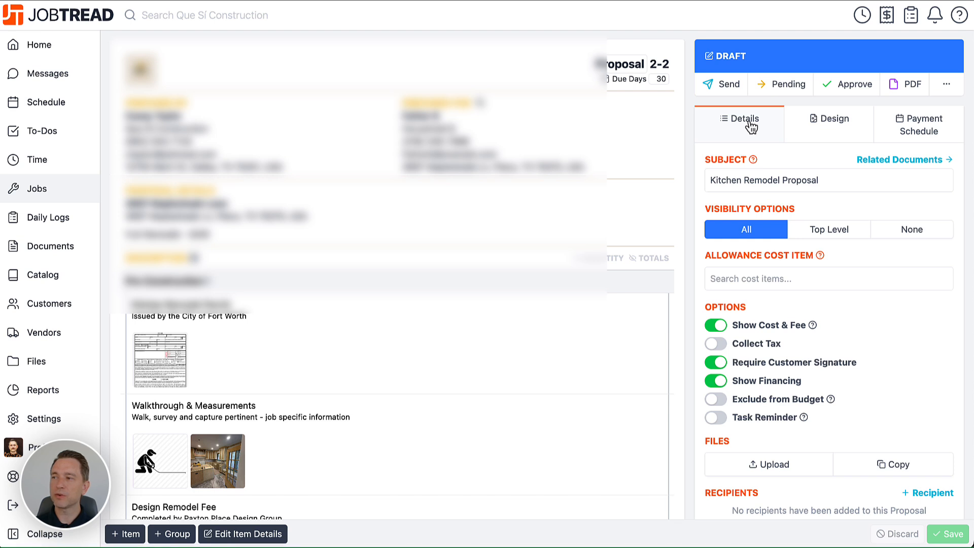
Preview the Abstract, Modern and Simple cover page designs, and apply the Split cover page to the proposal
click(826, 130)
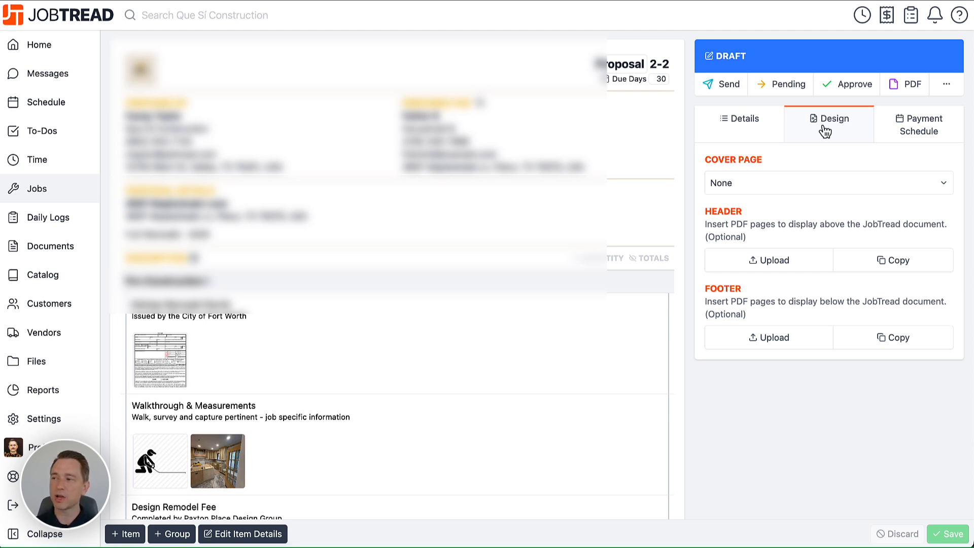
click(783, 191)
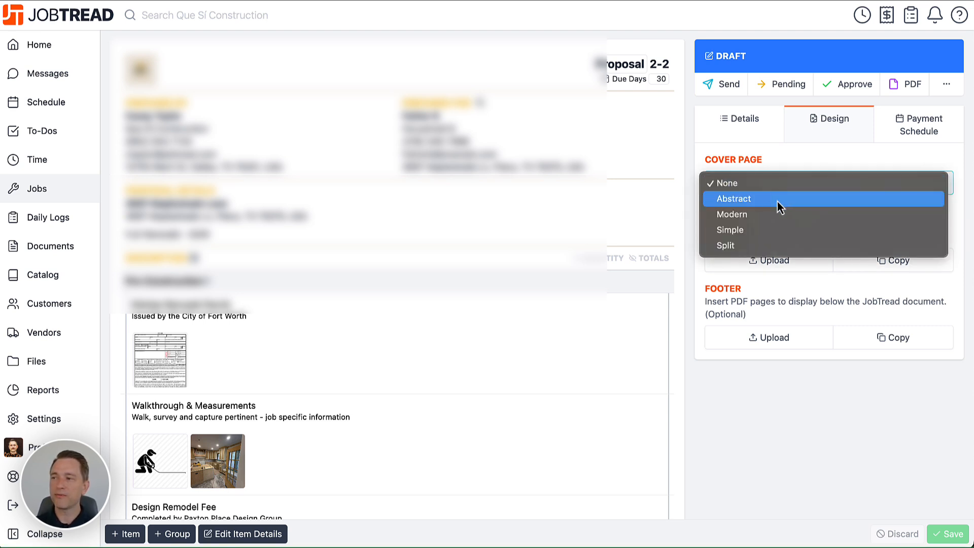
click(777, 200)
click(783, 188)
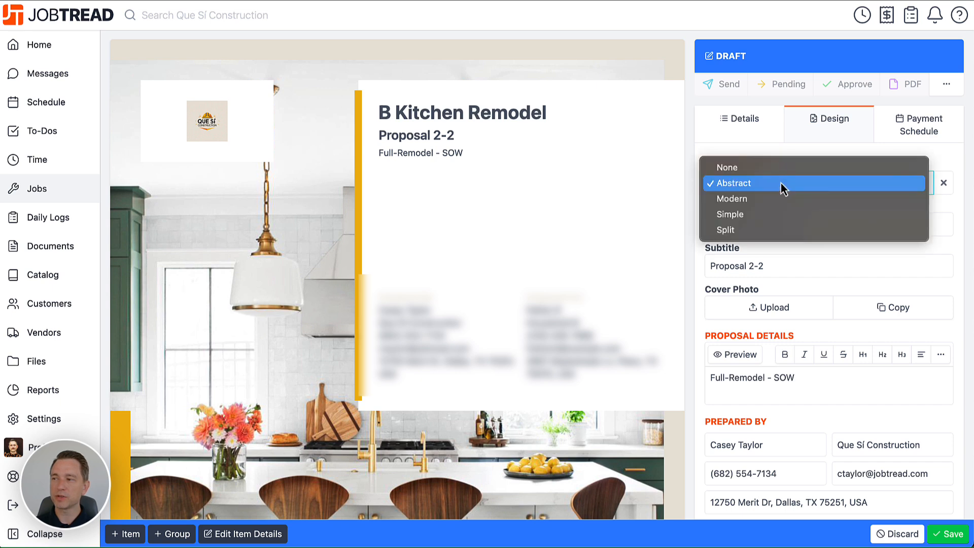
click(782, 201)
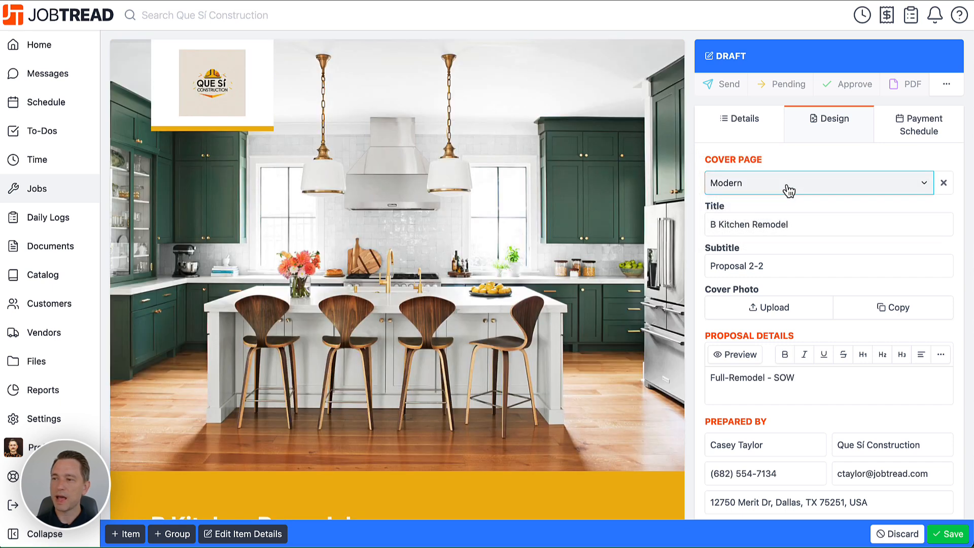
click(788, 191)
click(786, 200)
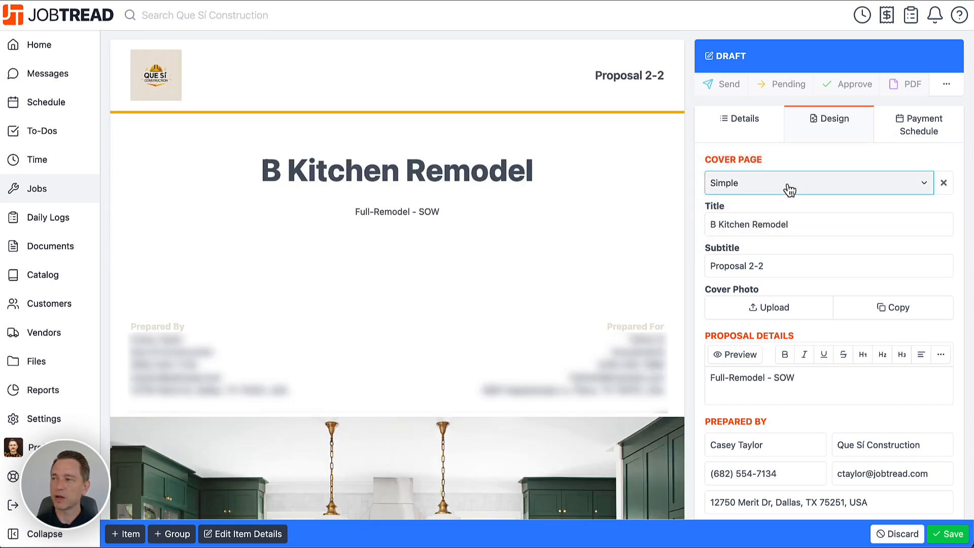
click(790, 189)
click(786, 199)
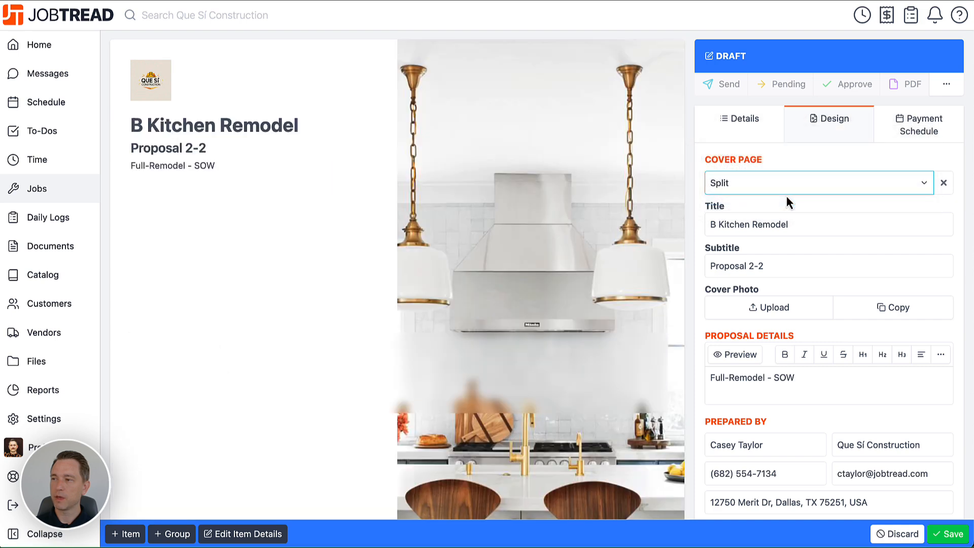
scroll(629, 202, down, 8)
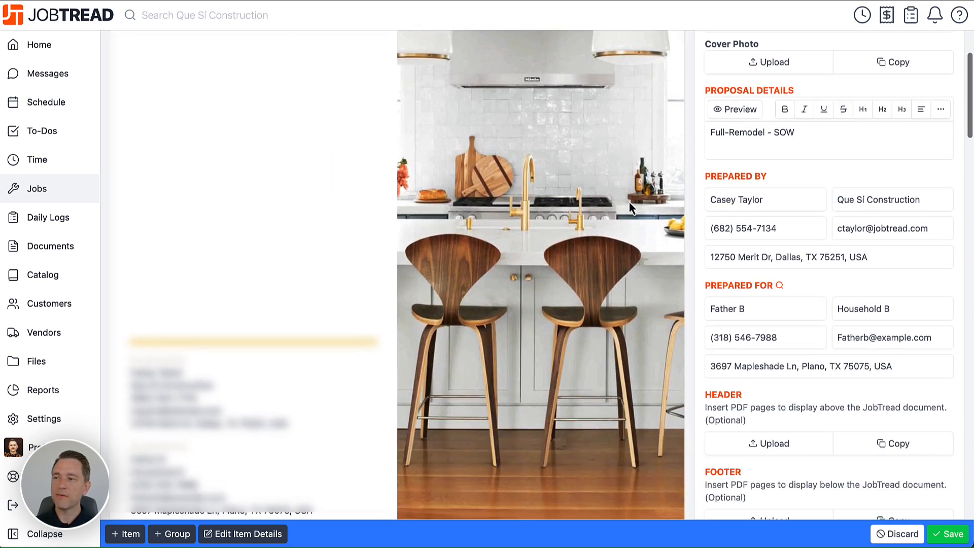
scroll(470, 194, down, 10)
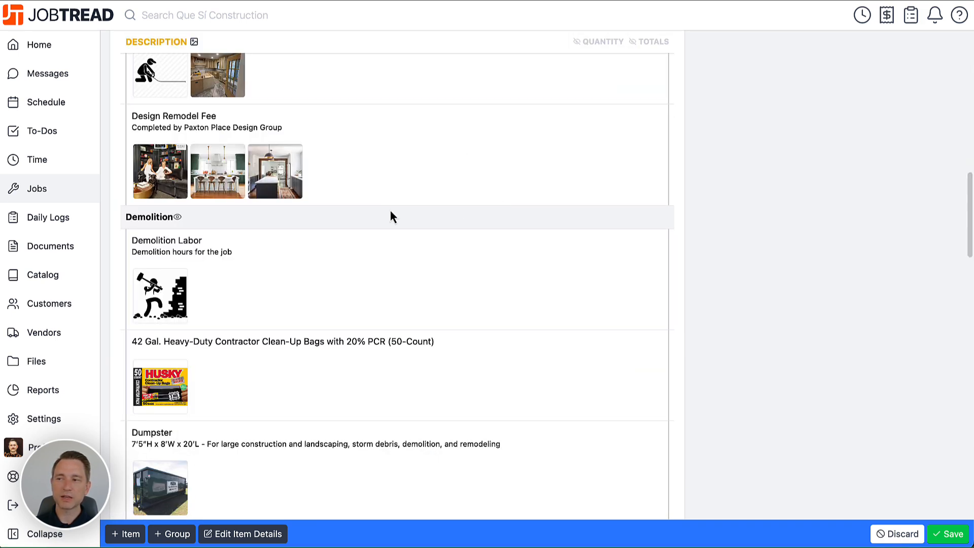
scroll(454, 213, up, 7)
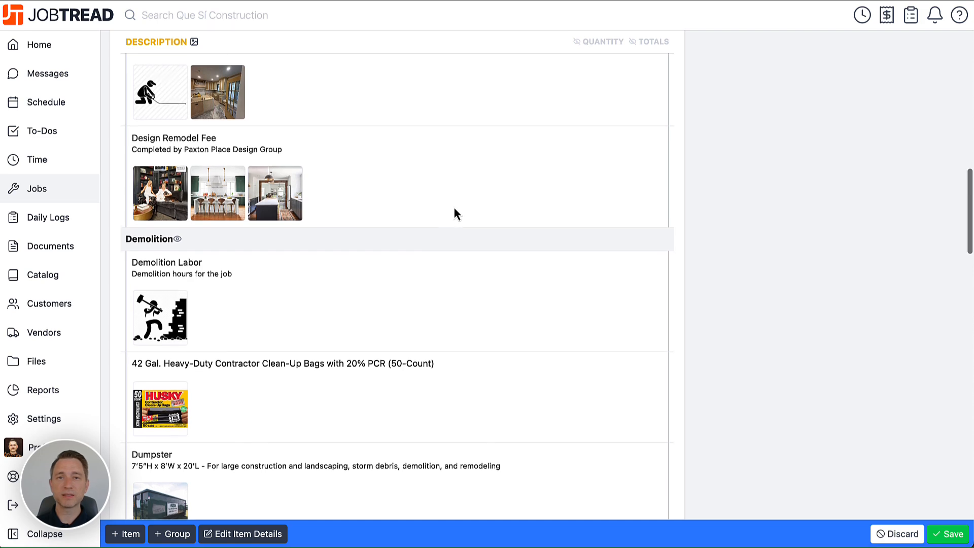
scroll(454, 208, up, 10)
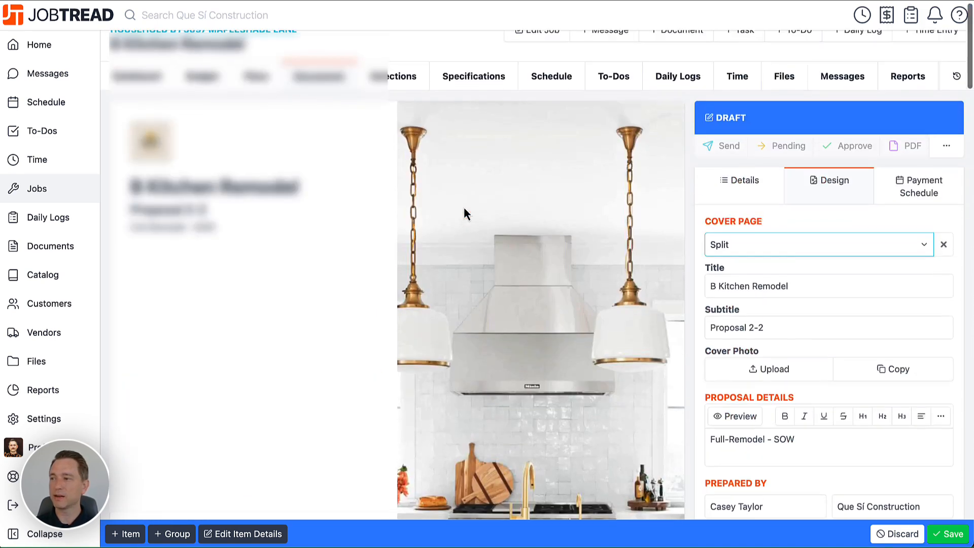
Add a scheduled invoice to the proposal's payment schedule
click(741, 179)
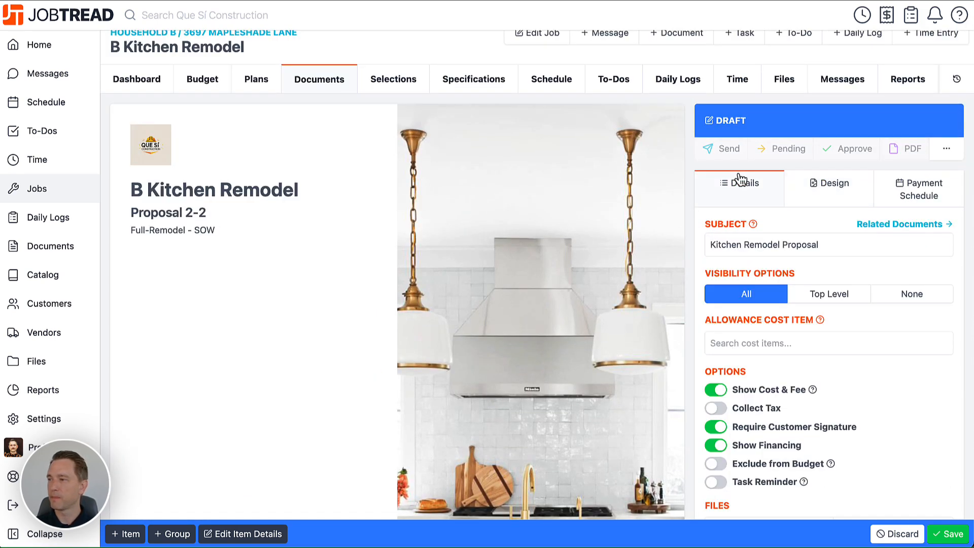
click(925, 189)
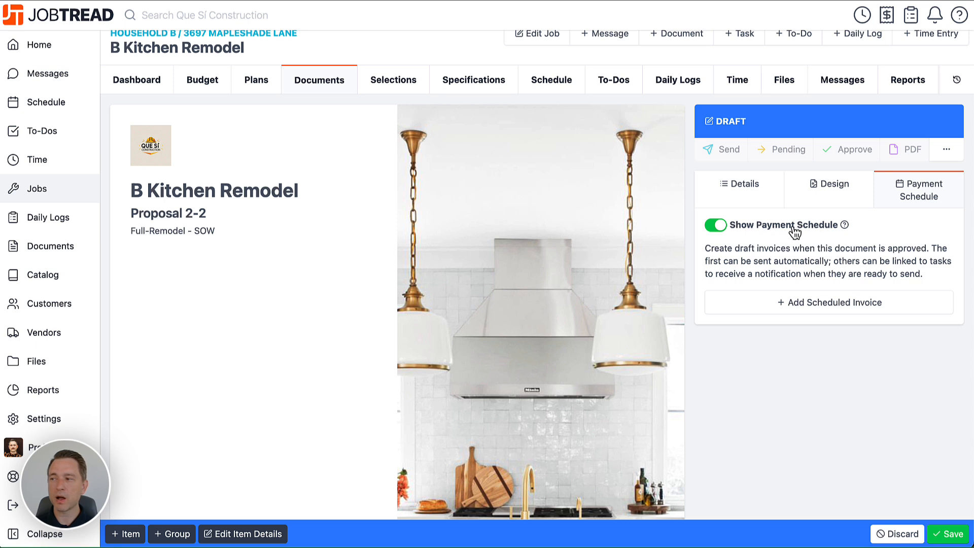
scroll(719, 232, up, 1)
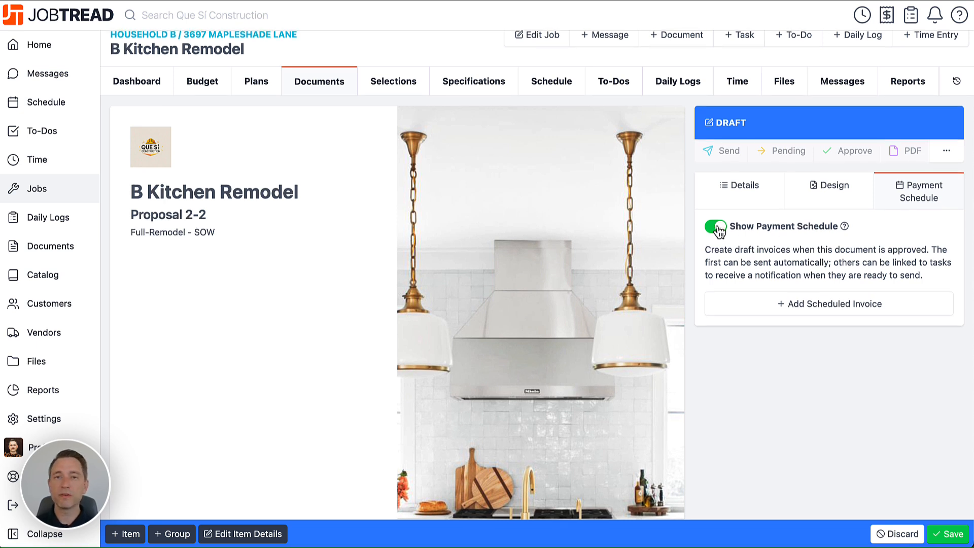
click(820, 303)
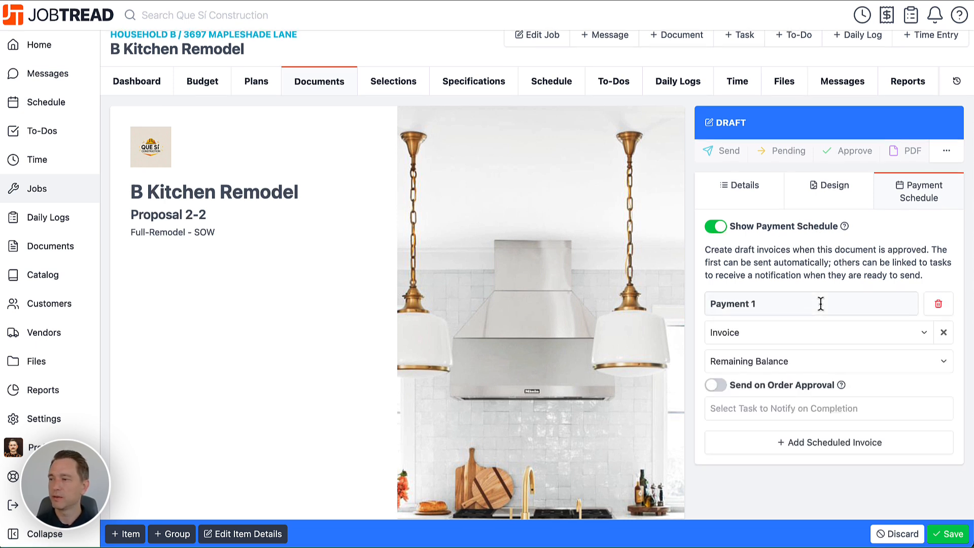
Set the first scheduled payment's type to Deposit and name it "Deposit"
click(850, 332)
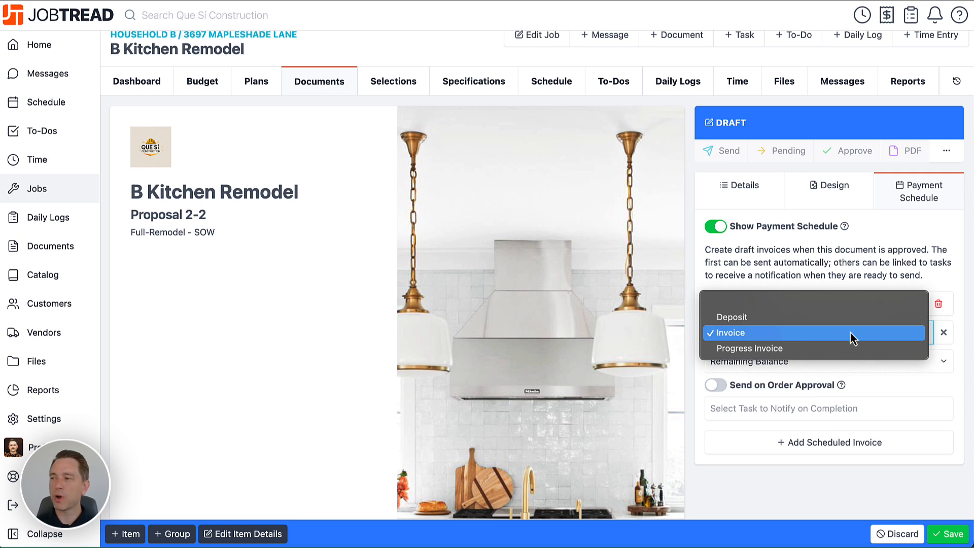
click(860, 317)
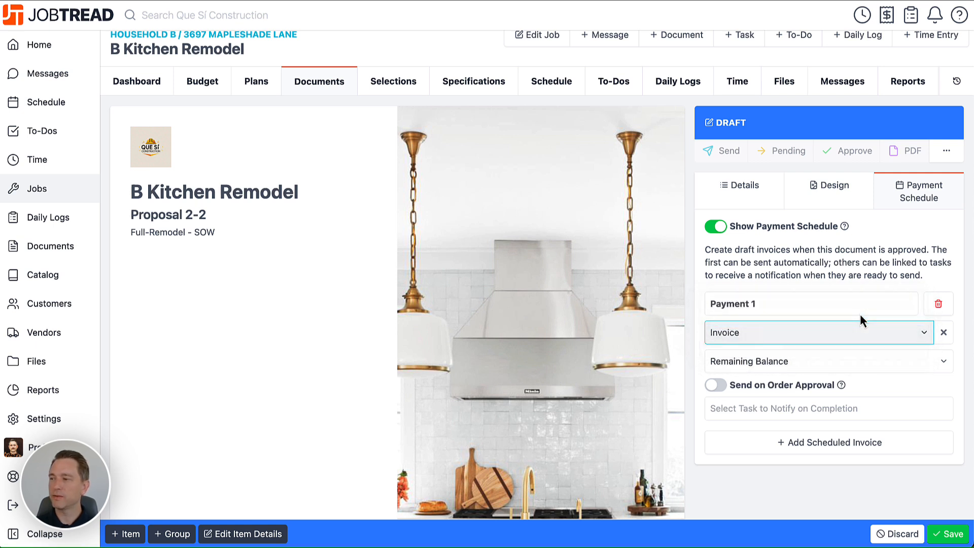
click(823, 303)
key(ctrl+a)
text(Deposit)
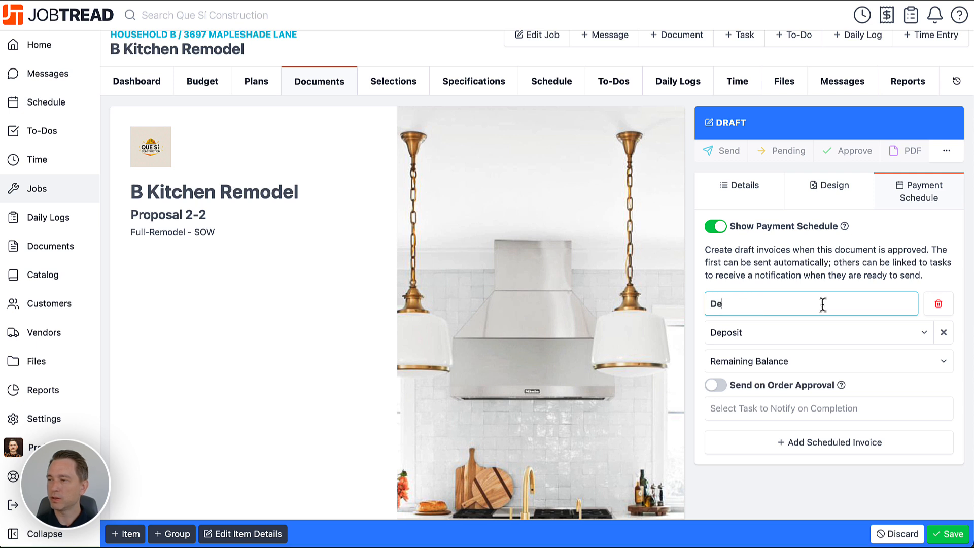
Make the deposit a fixed amount of $5,000 and enable Send on Order Approval for it
click(828, 364)
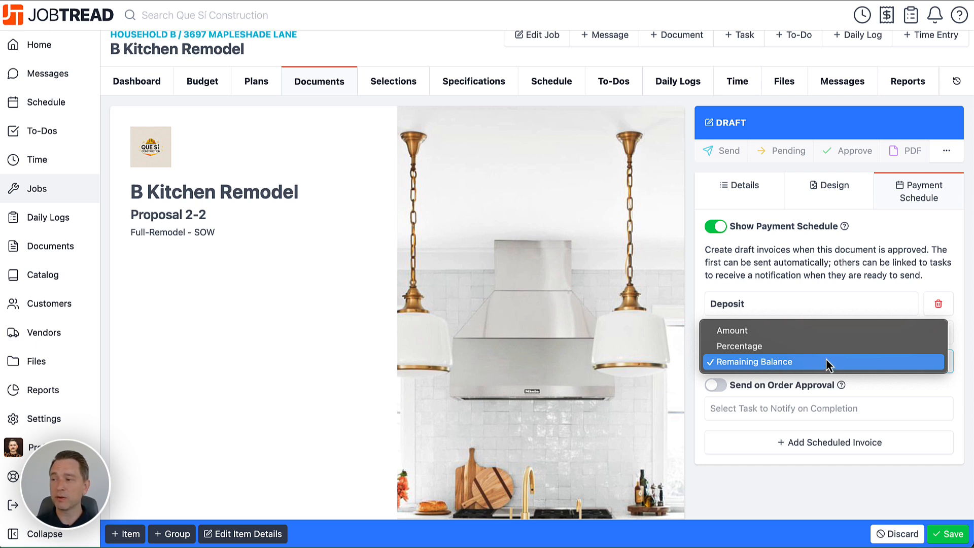
click(817, 329)
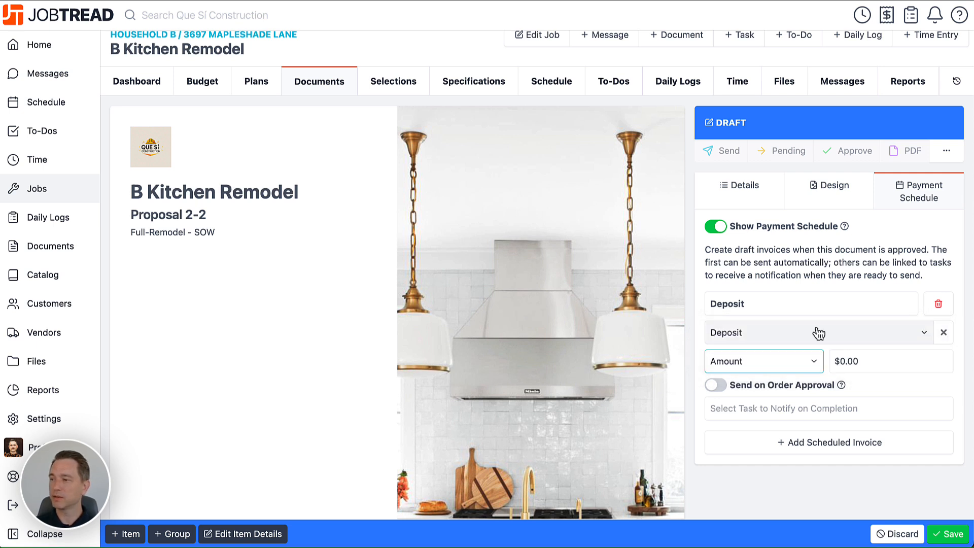
click(871, 361)
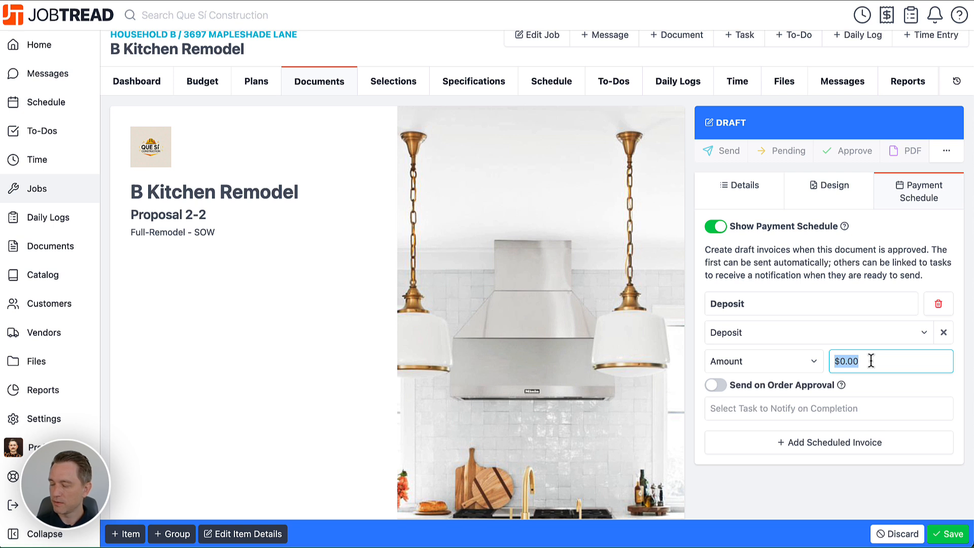
text(5000)
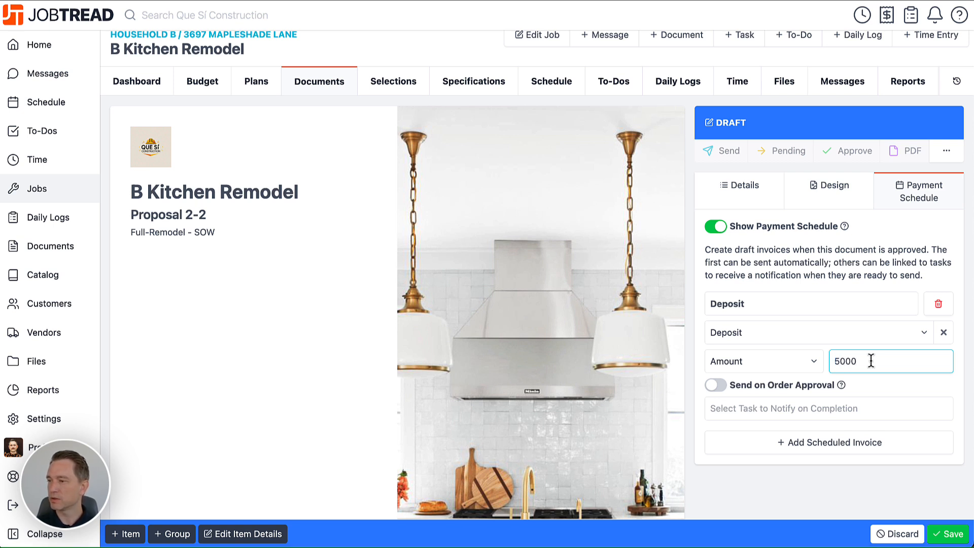
scroll(868, 361, down, 1)
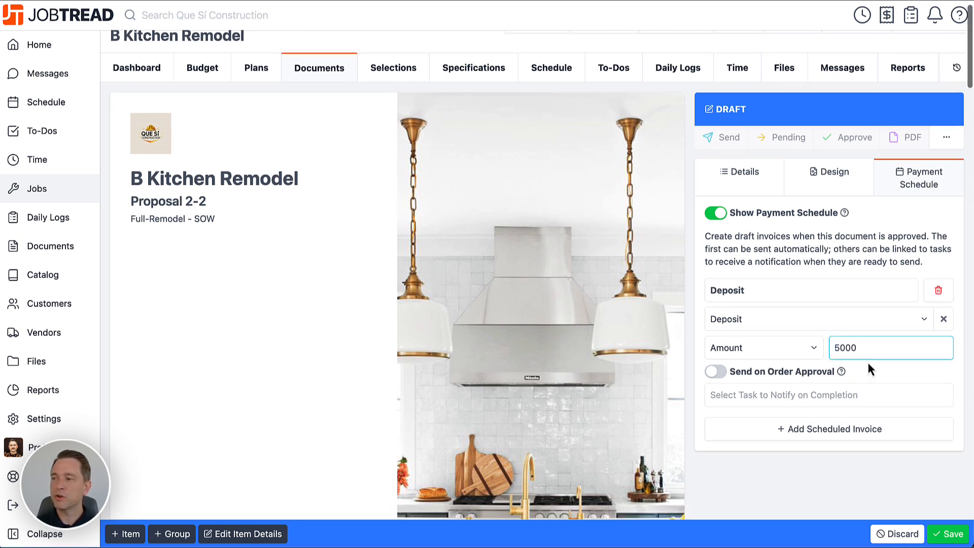
click(716, 372)
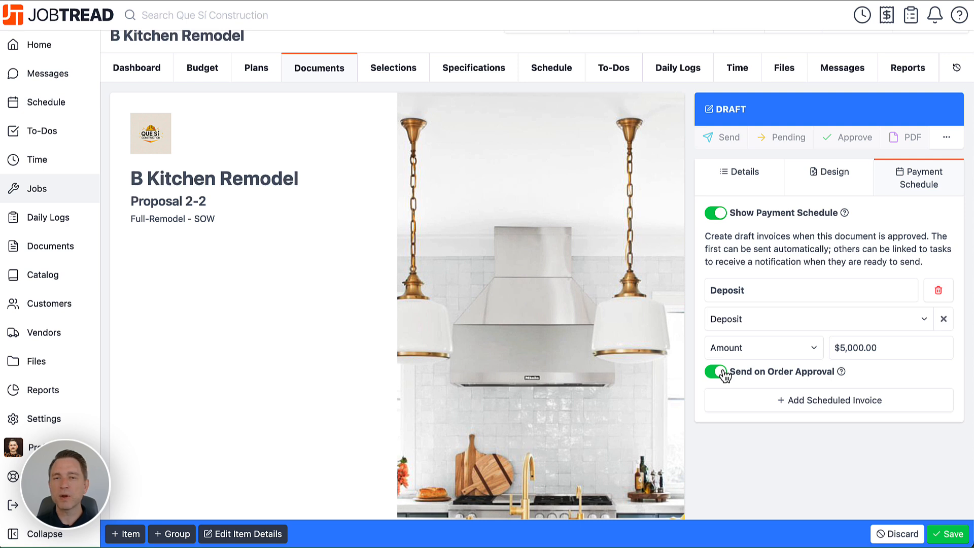
Add a second scheduled invoice named "Progress Invoice 1" with the type Progress Invoice
click(819, 403)
click(786, 407)
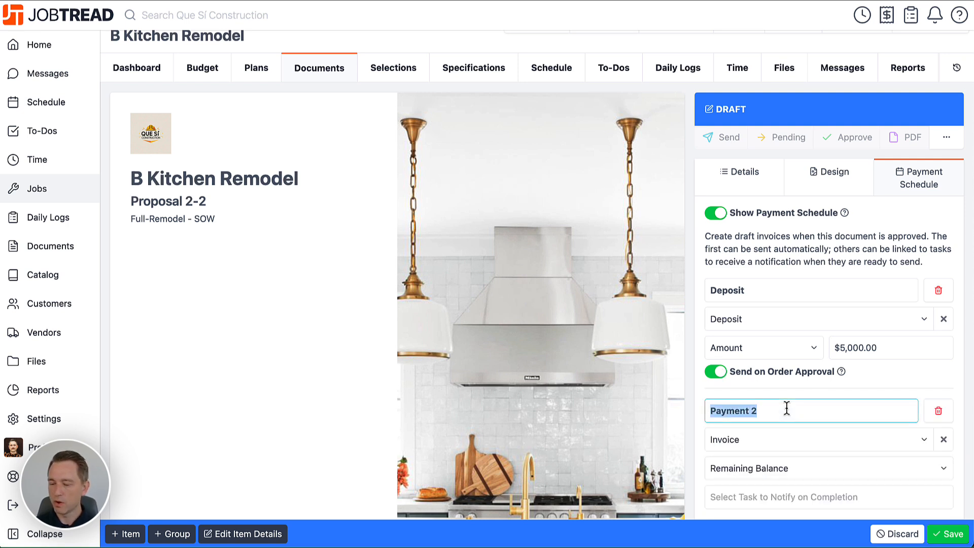
text(Progres)
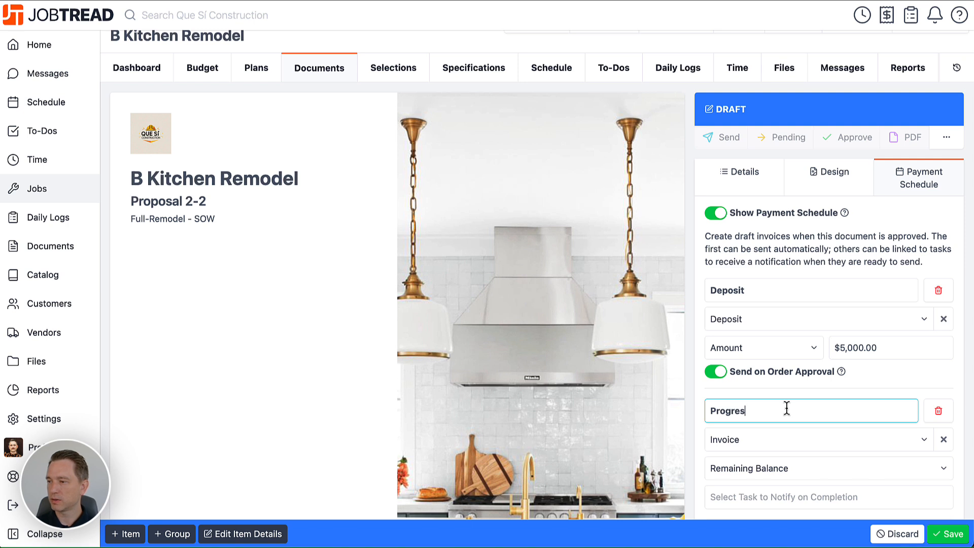
text(s Invoice 1)
click(786, 440)
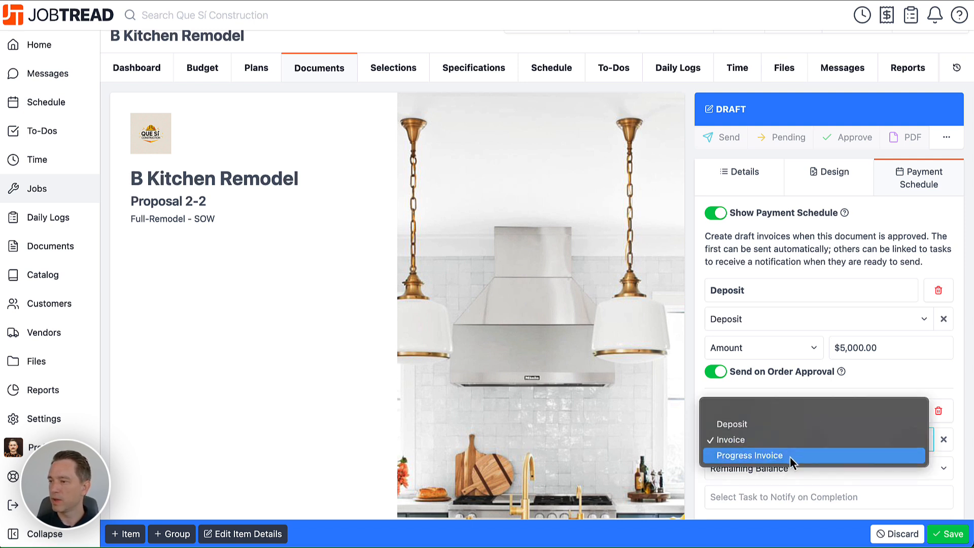
click(790, 456)
Bill the first progress invoice at 15 percent and link it to the Collect progress invoice task following Inspection: Foundation
click(791, 462)
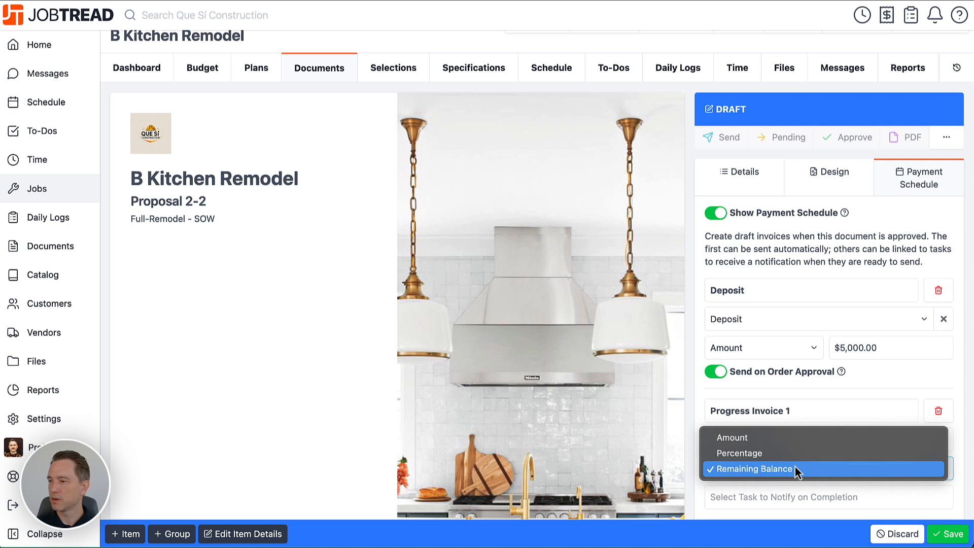
click(795, 456)
scroll(869, 455, down, 1)
click(868, 432)
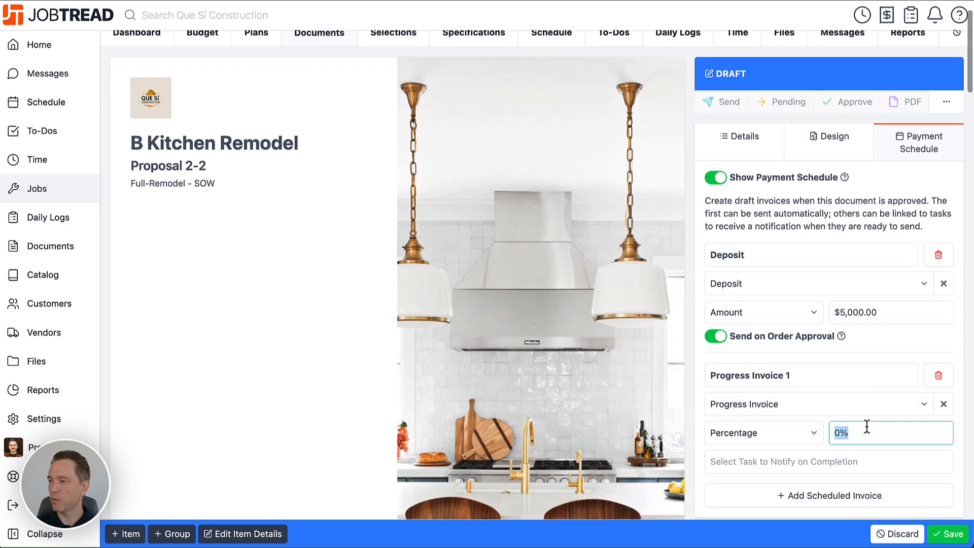
text(15)
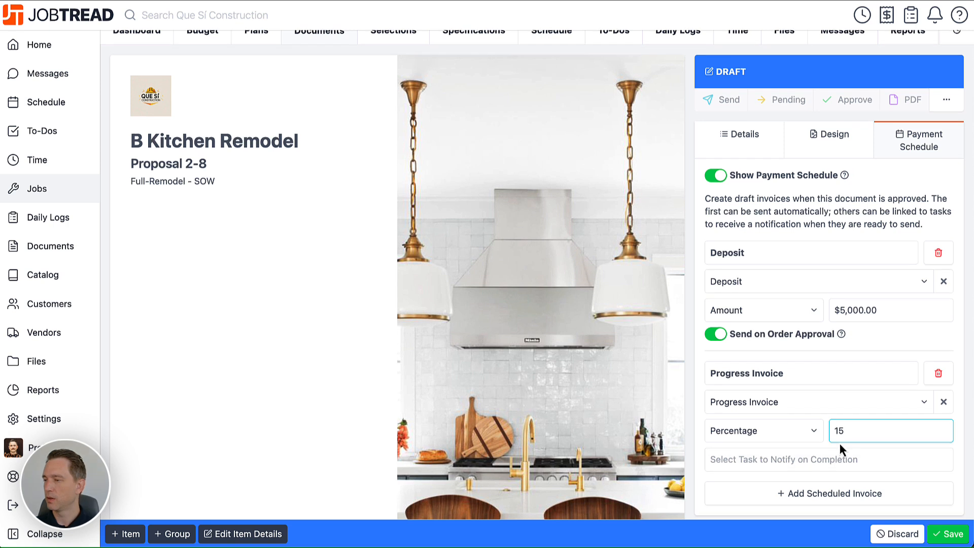
click(826, 455)
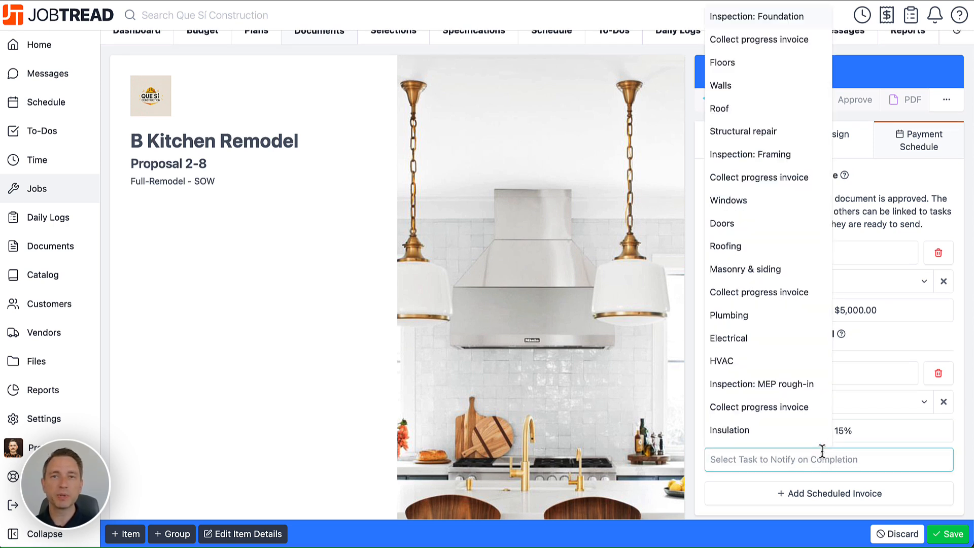
scroll(820, 444, down, 1)
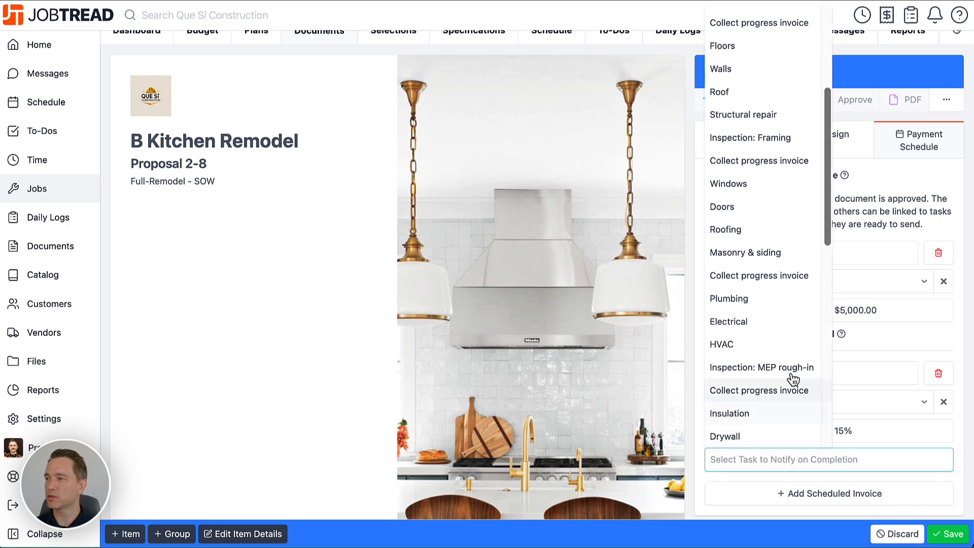
scroll(774, 337, up, 5)
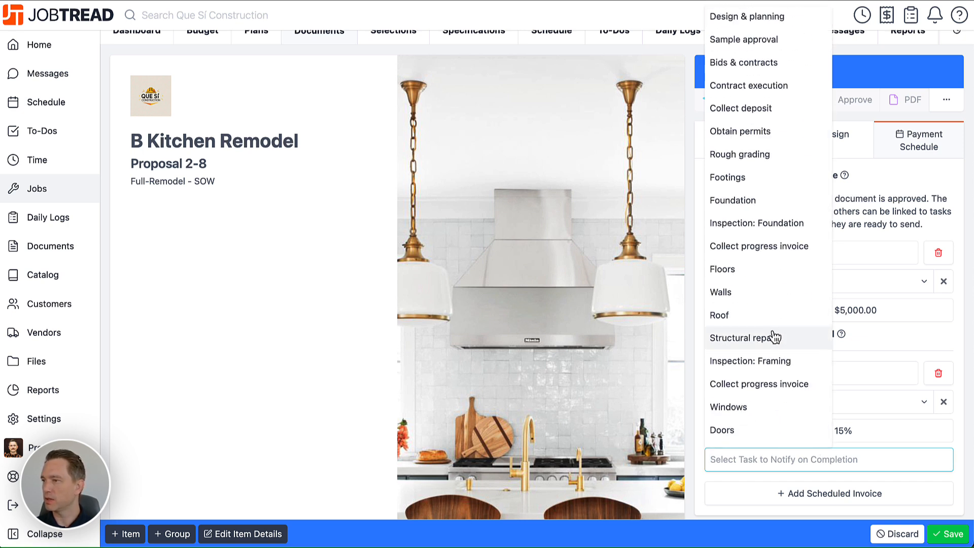
click(767, 252)
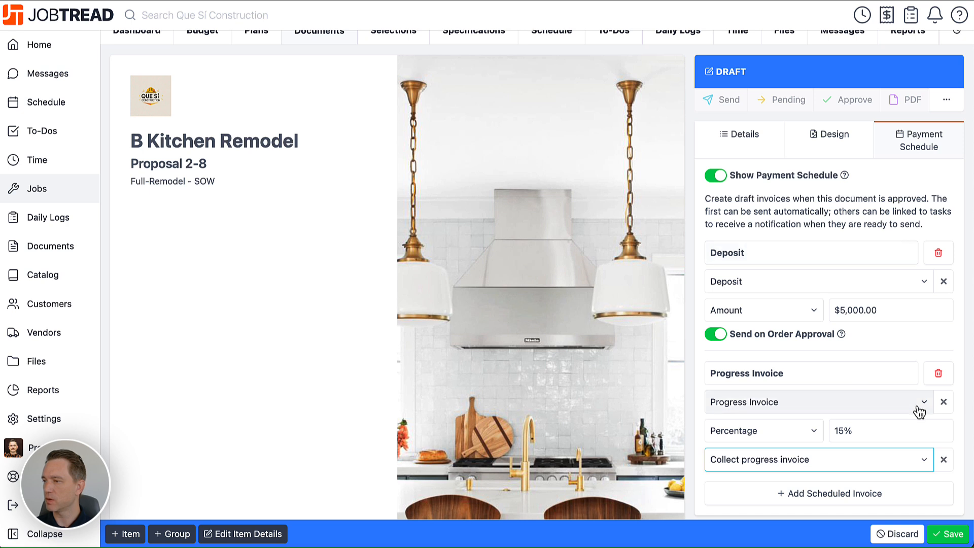
Add a third scheduled invoice named "Progress Invoice 2" with the type Progress Invoice
scroll(887, 445, down, 2)
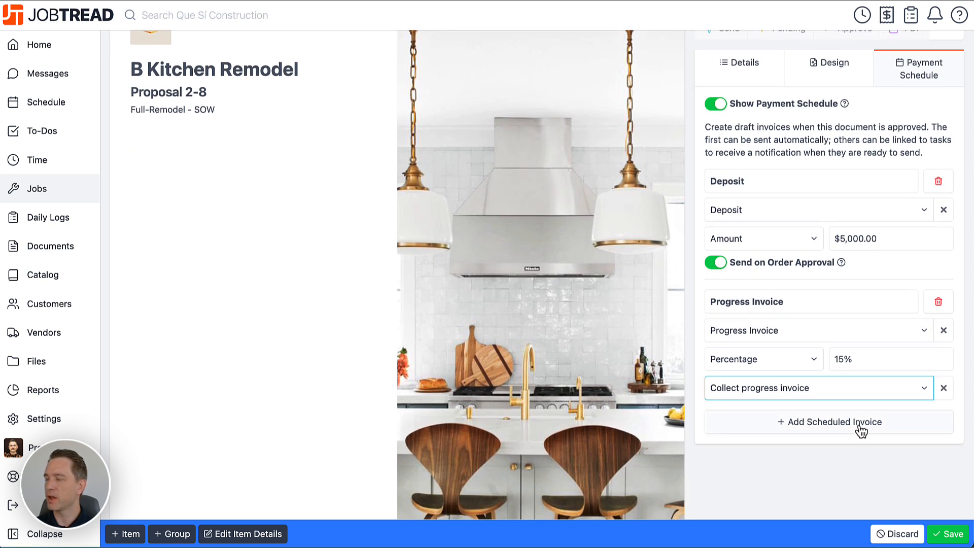
click(861, 429)
click(858, 424)
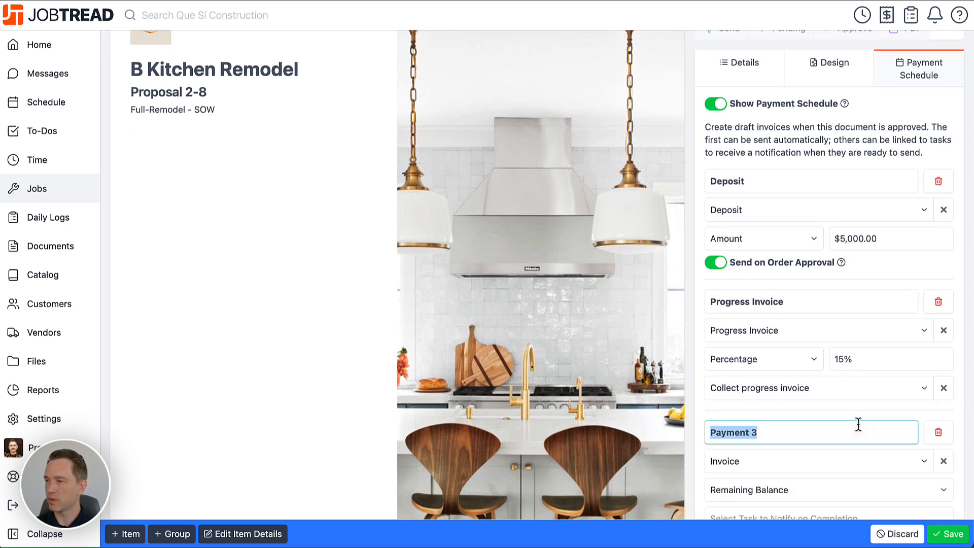
text(Progress)
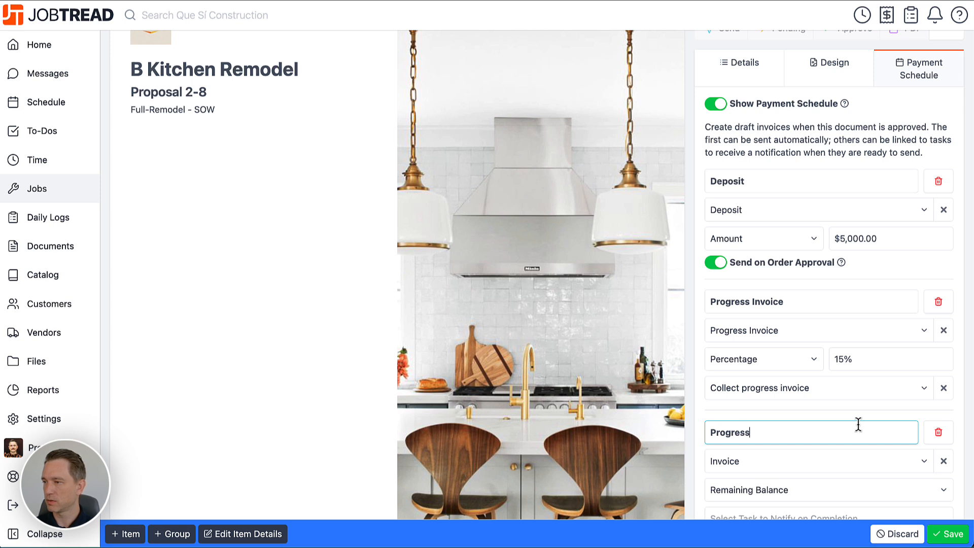
text( Invoice 2)
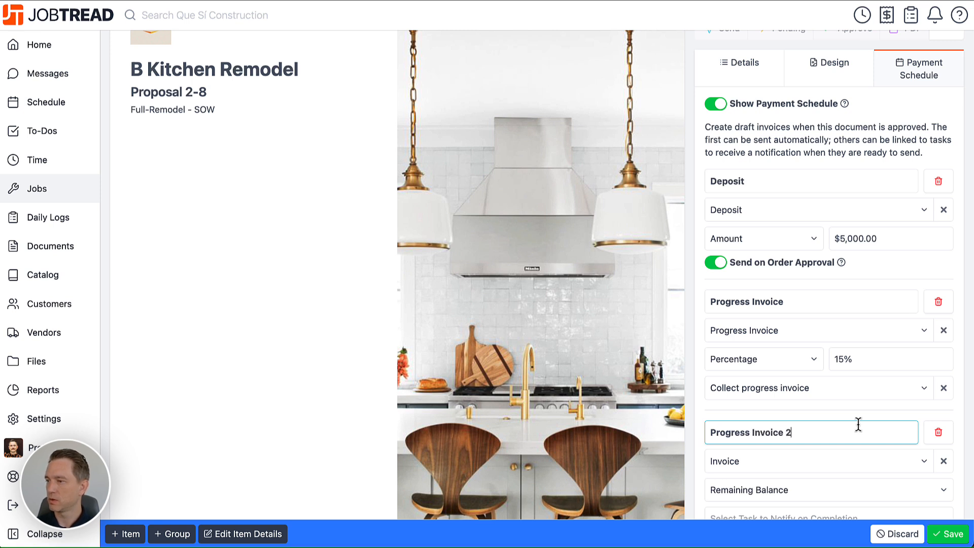
scroll(859, 427, down, 1)
click(875, 428)
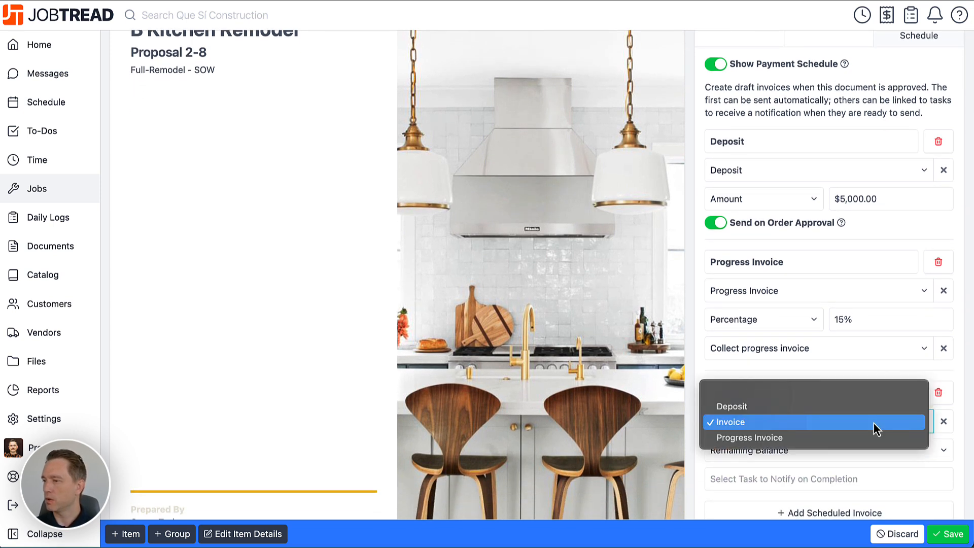
click(869, 436)
Bill Progress Invoice 2 at 15 percent and link it to the Collect progress invoice task following Inspection: Framing
click(857, 449)
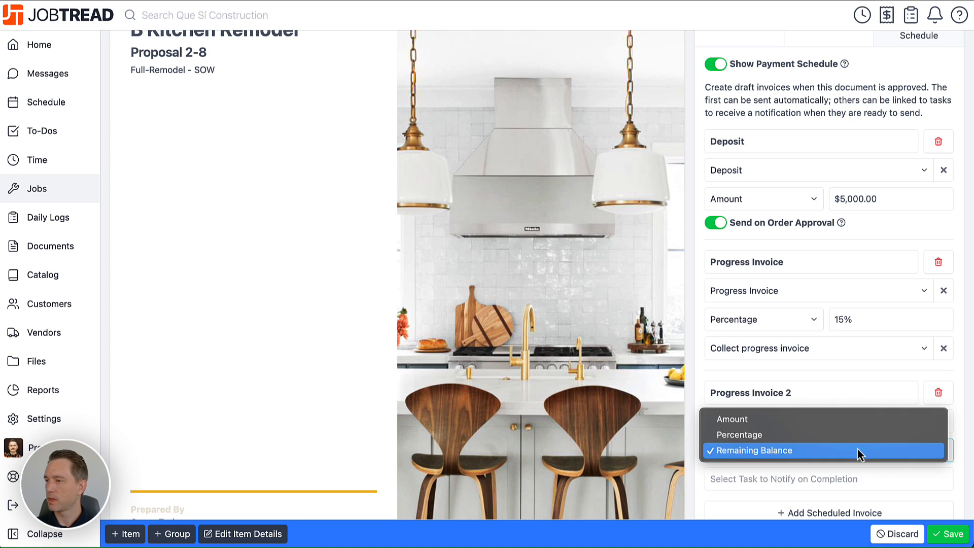
click(854, 435)
scroll(858, 434, down, 1)
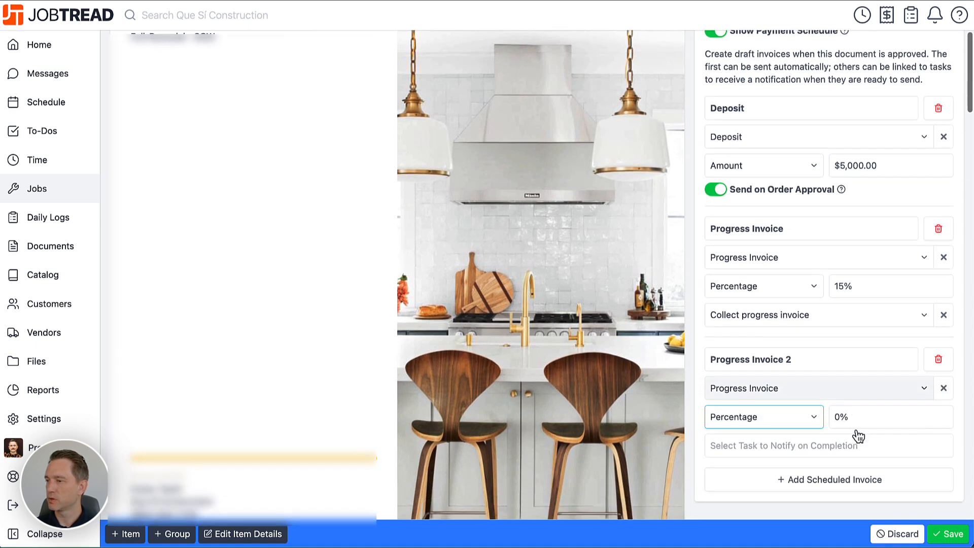
click(870, 400)
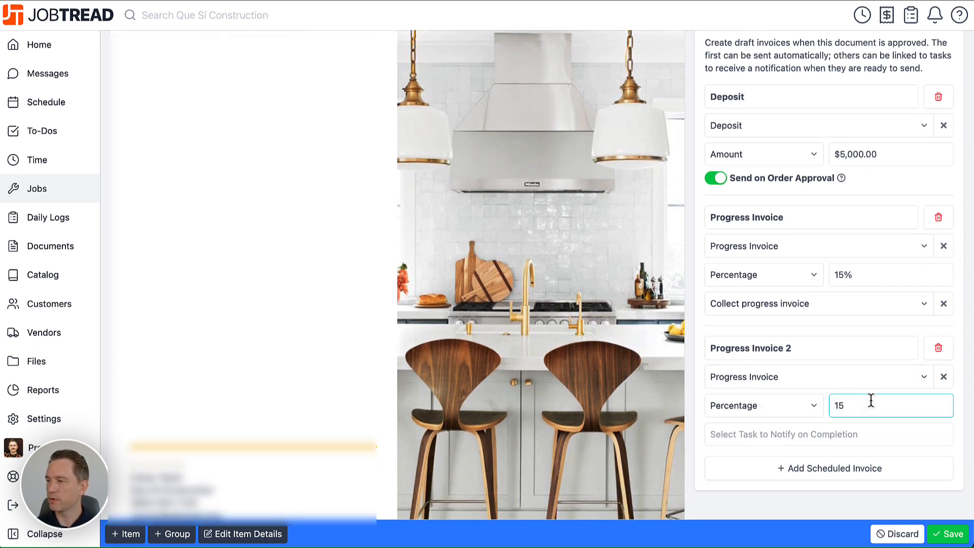
click(824, 434)
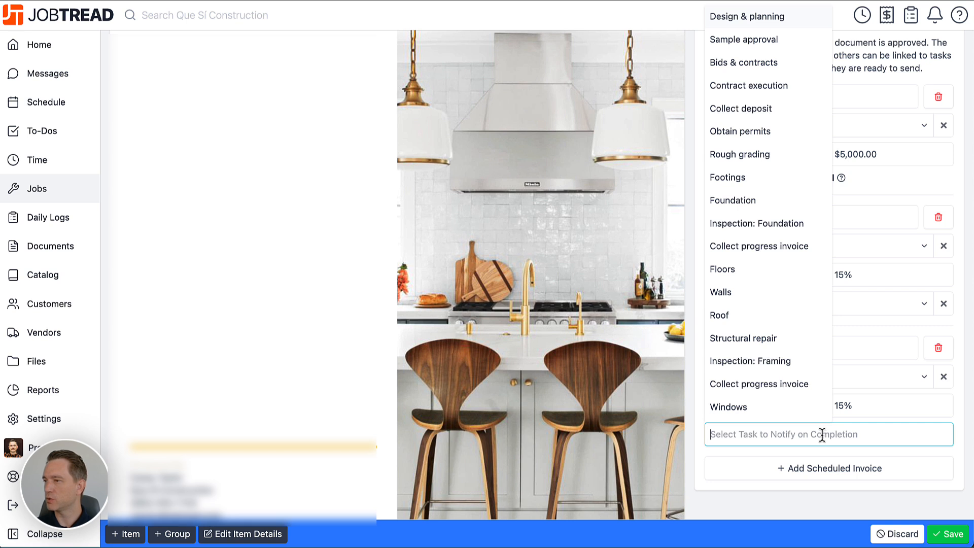
scroll(796, 384, down, 1)
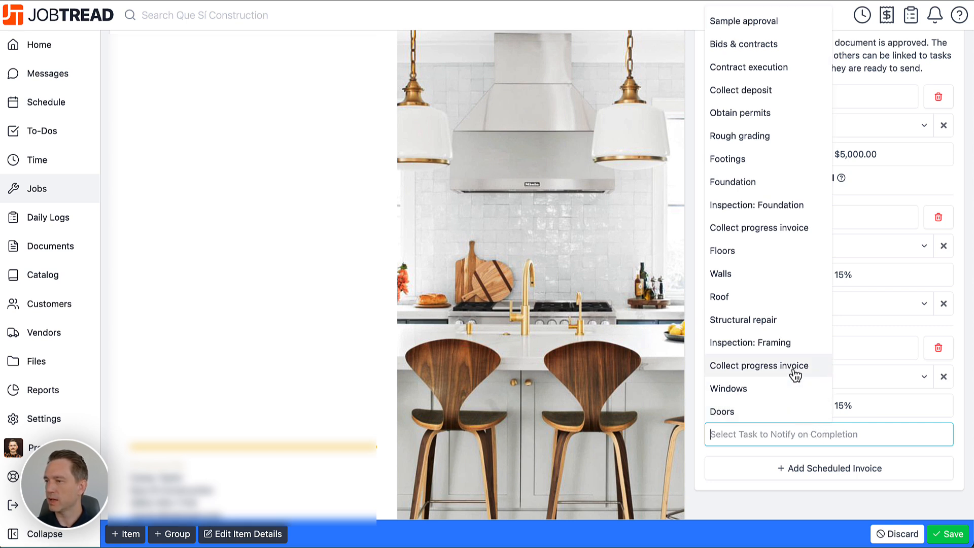
click(794, 374)
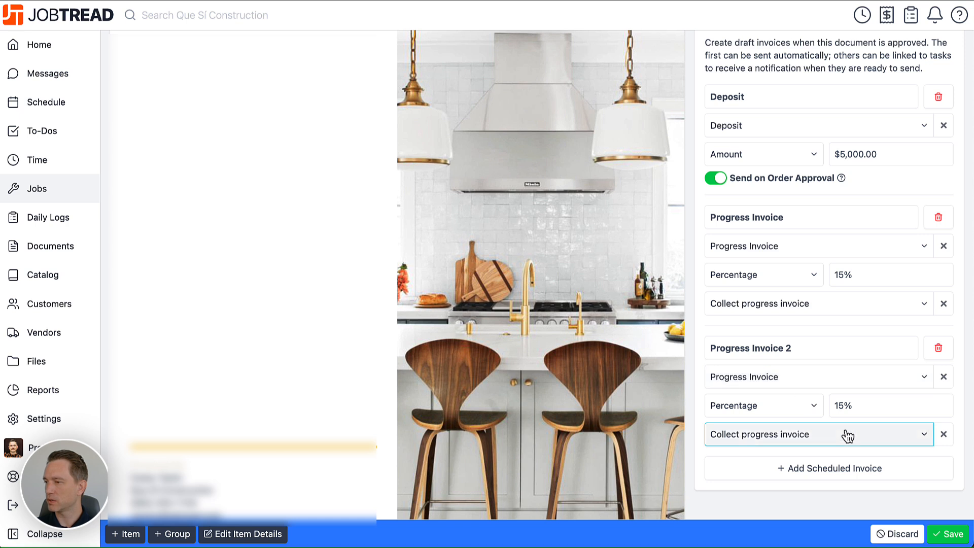
Add a fourth scheduled invoice named "Progress Invoice 3" with the type Progress Invoice
scroll(858, 445, down, 1)
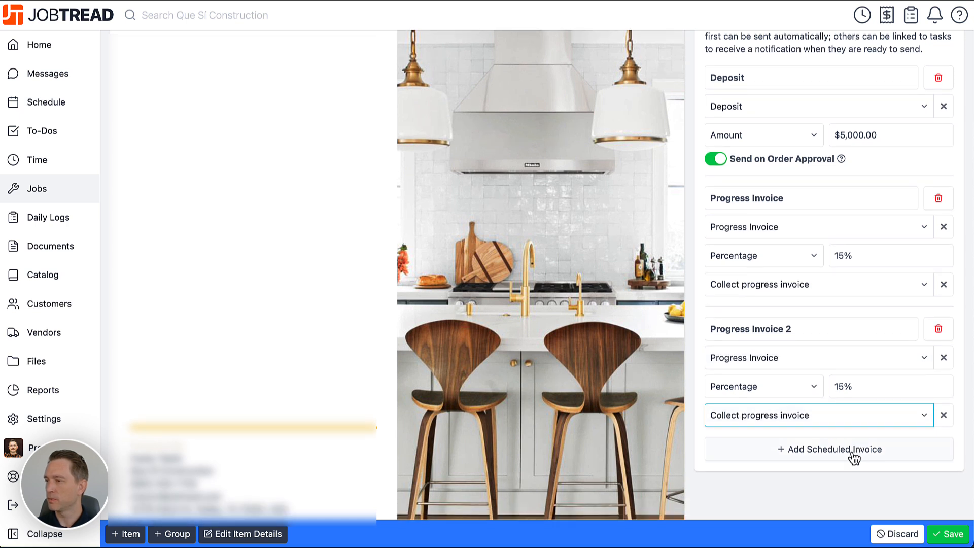
click(852, 449)
scroll(851, 449, down, 2)
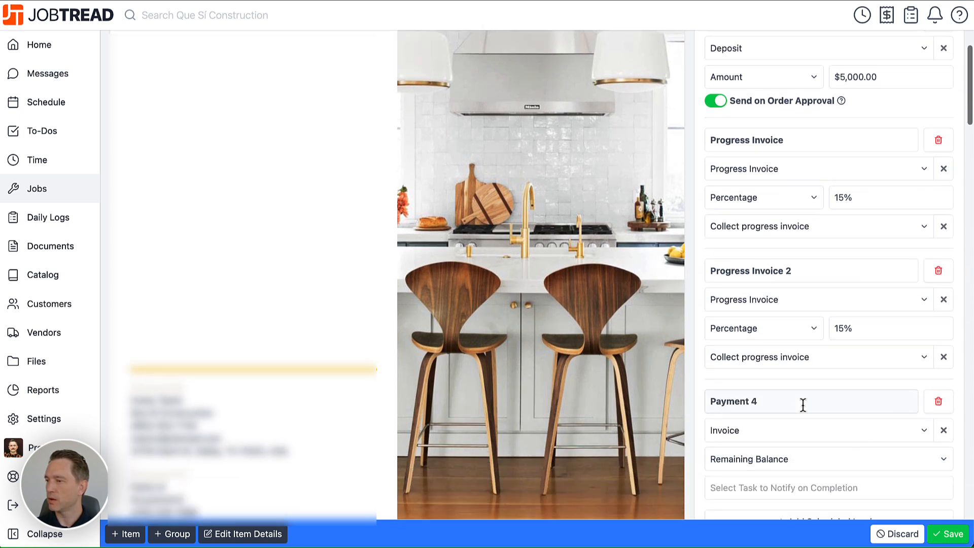
click(803, 400)
text(Progre)
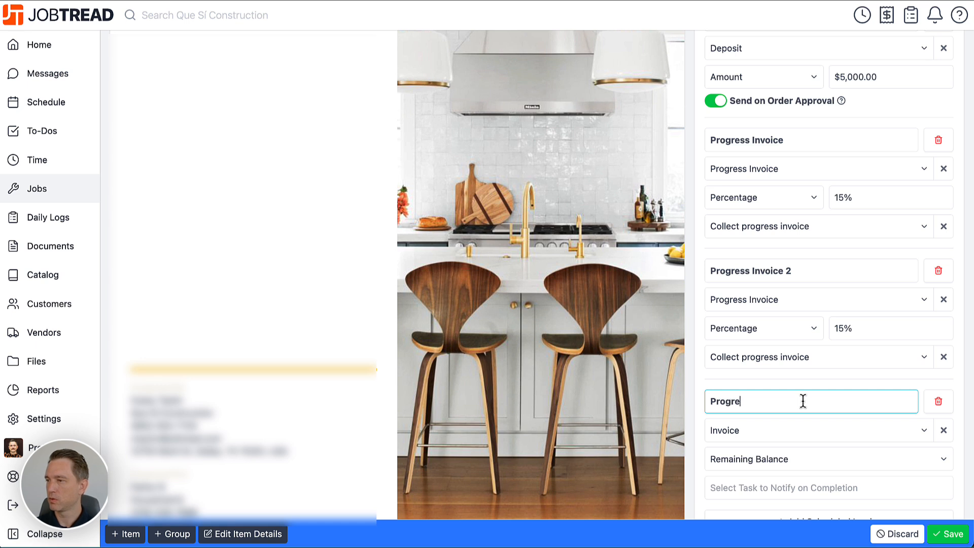
text(ss Invoice 3)
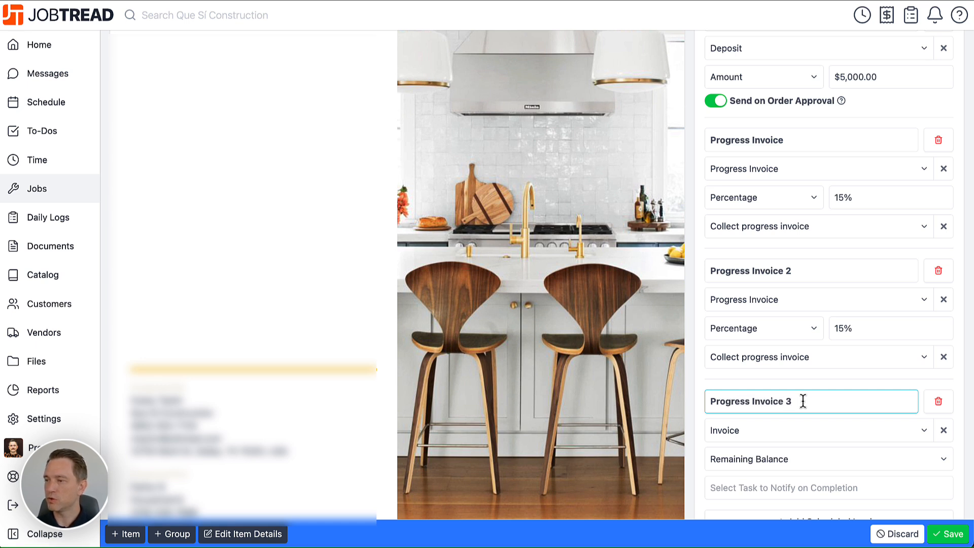
click(789, 430)
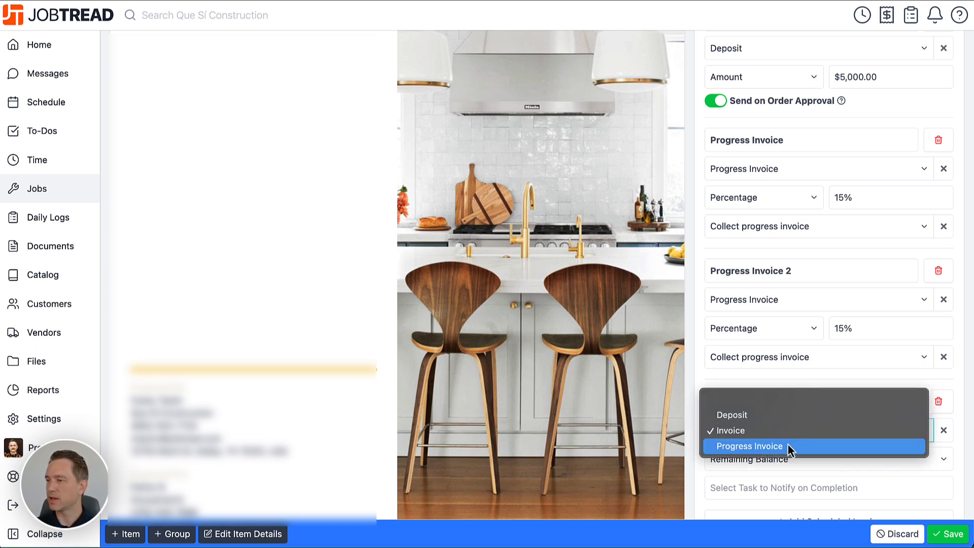
click(787, 446)
Bill Progress Invoice 3 at 15 percent and link it to the Collect progress invoice task following Masonry & siding
scroll(791, 441, down, 1)
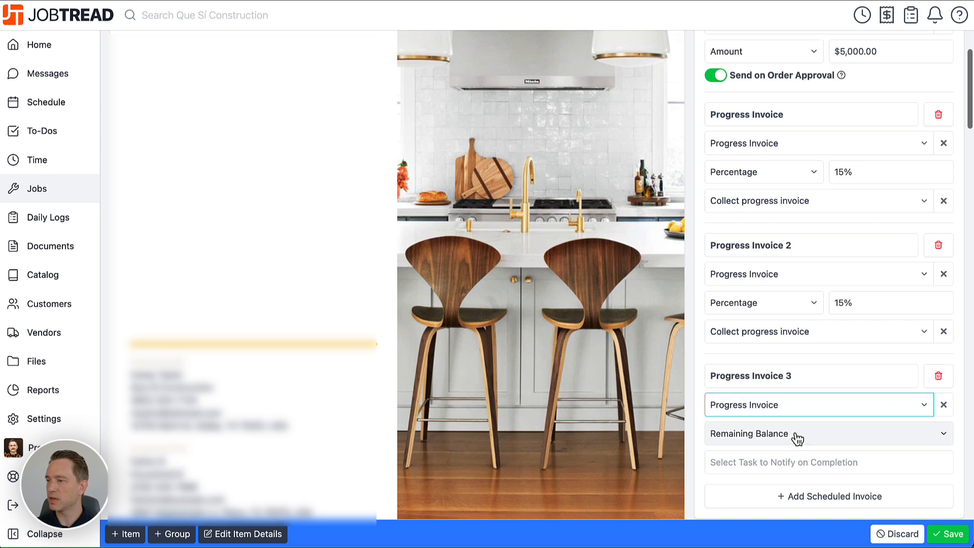
click(797, 436)
click(795, 422)
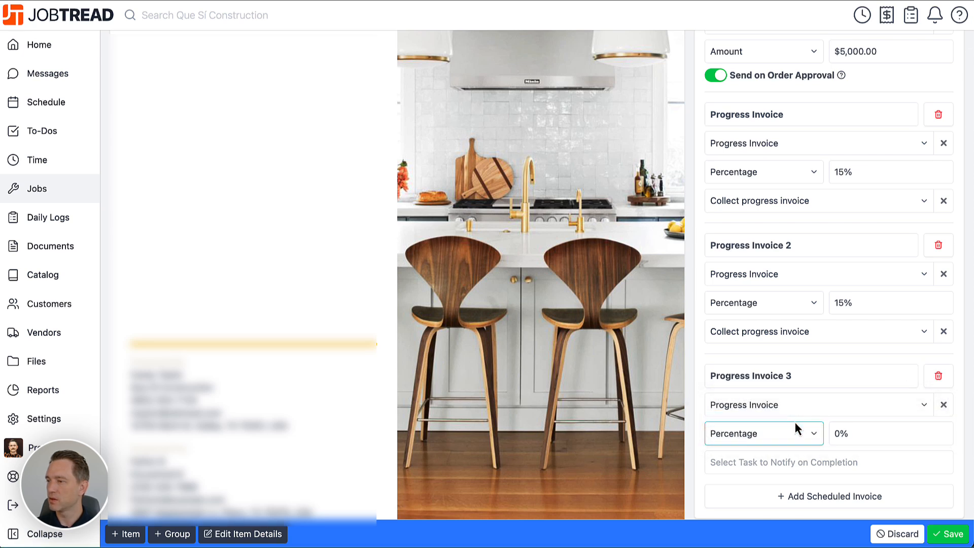
click(856, 431)
text(15)
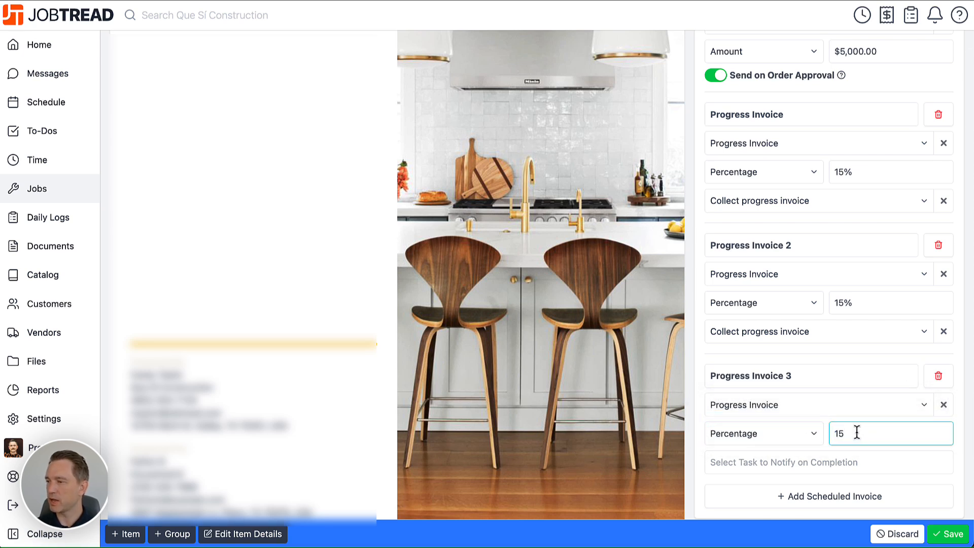
scroll(856, 431, down, 1)
click(818, 421)
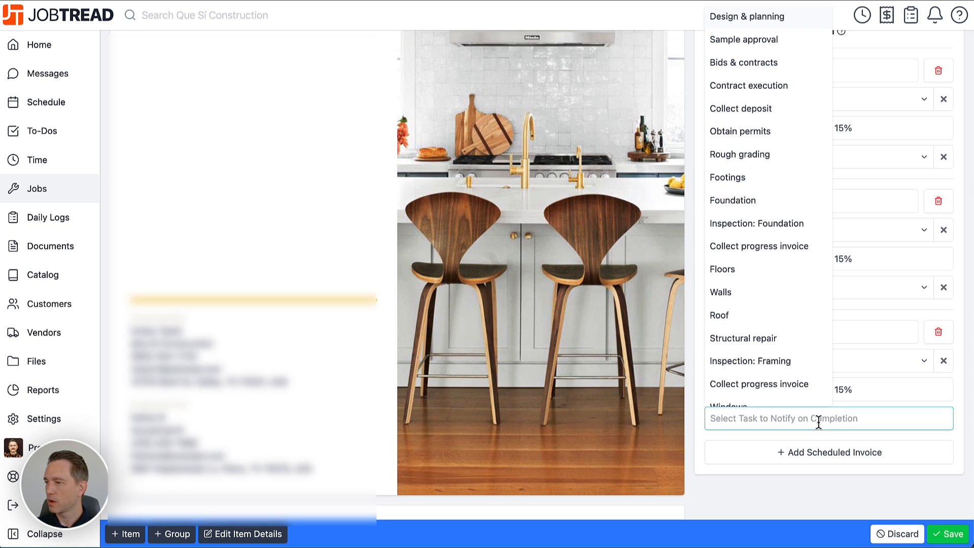
scroll(808, 395, down, 3)
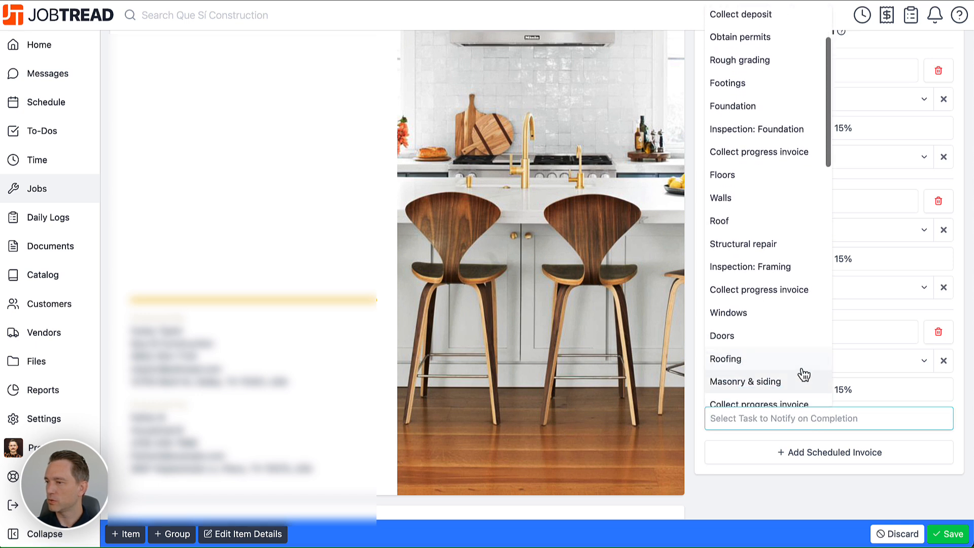
scroll(804, 374, down, 1)
click(802, 363)
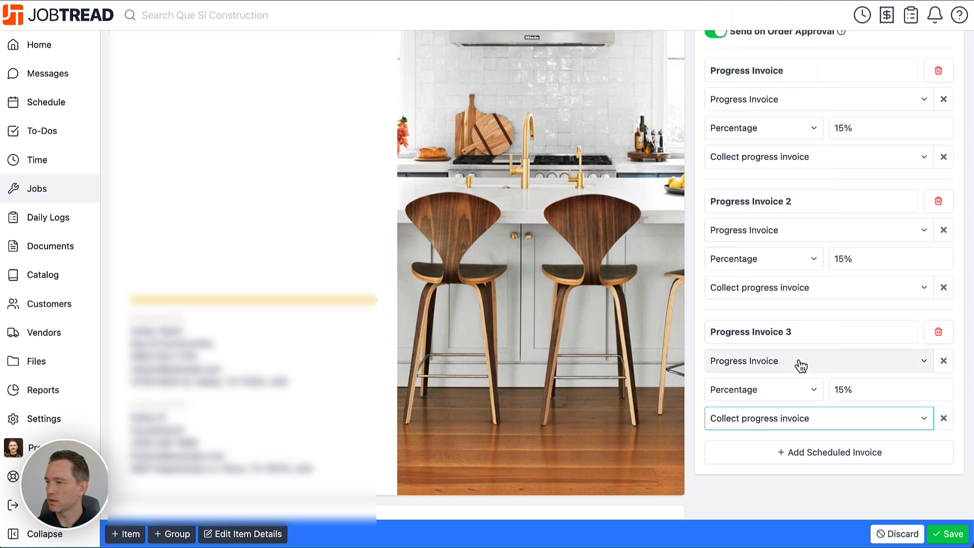
Add a fifth scheduled invoice named "Final Invoice", keeping the type Invoice
click(838, 453)
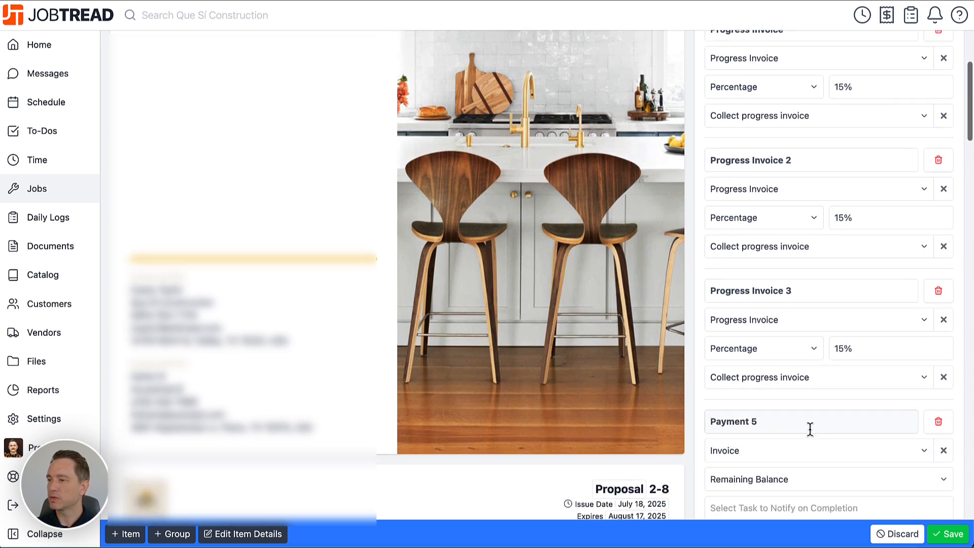
triple_click(809, 425)
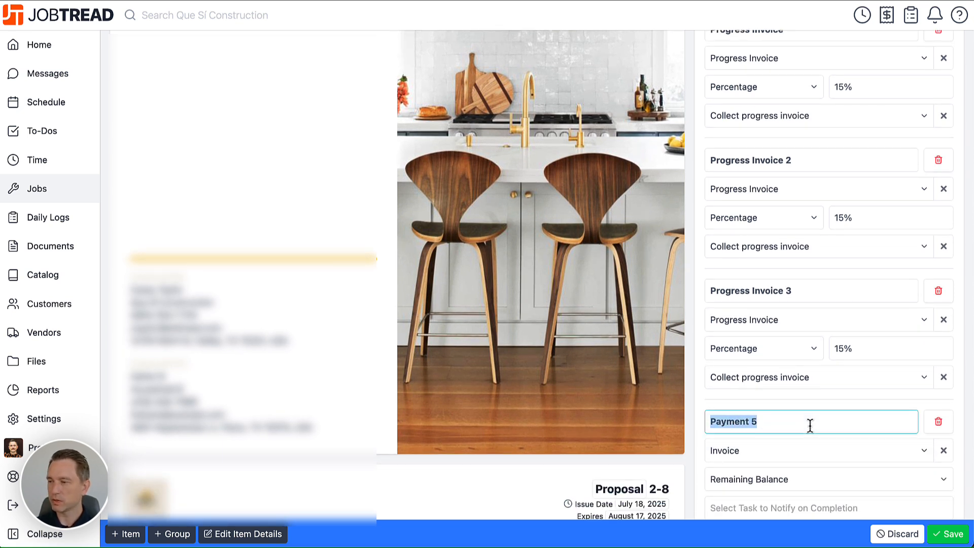
text(Final Invoi)
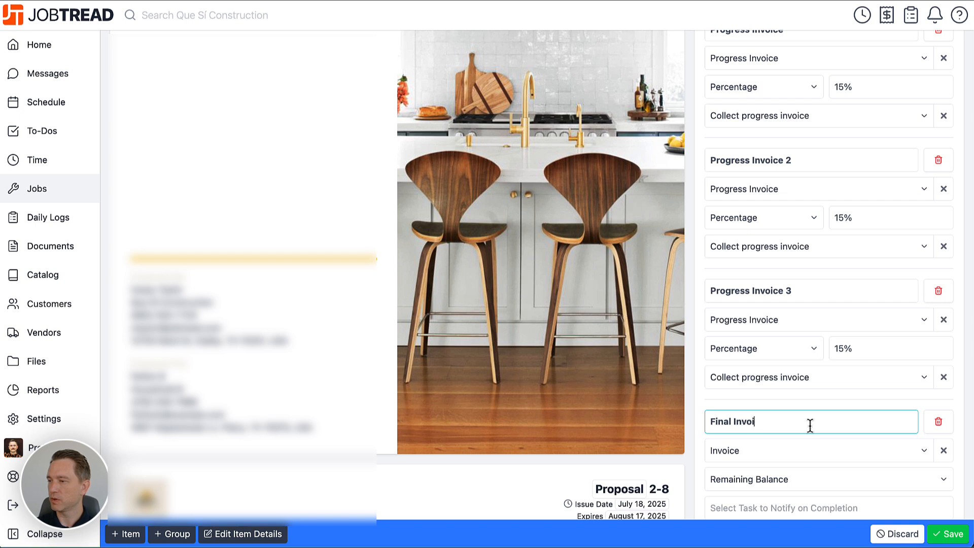
text(ce)
click(810, 449)
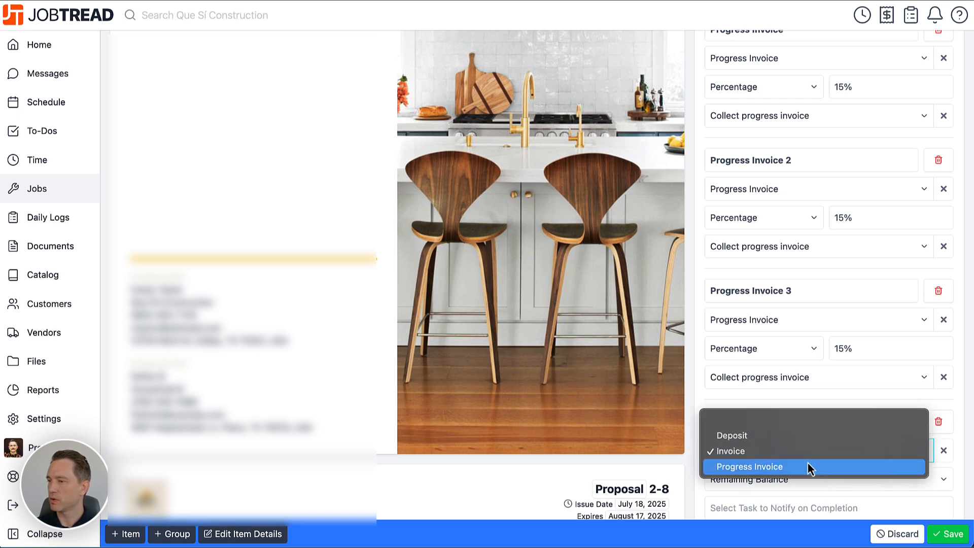
click(960, 409)
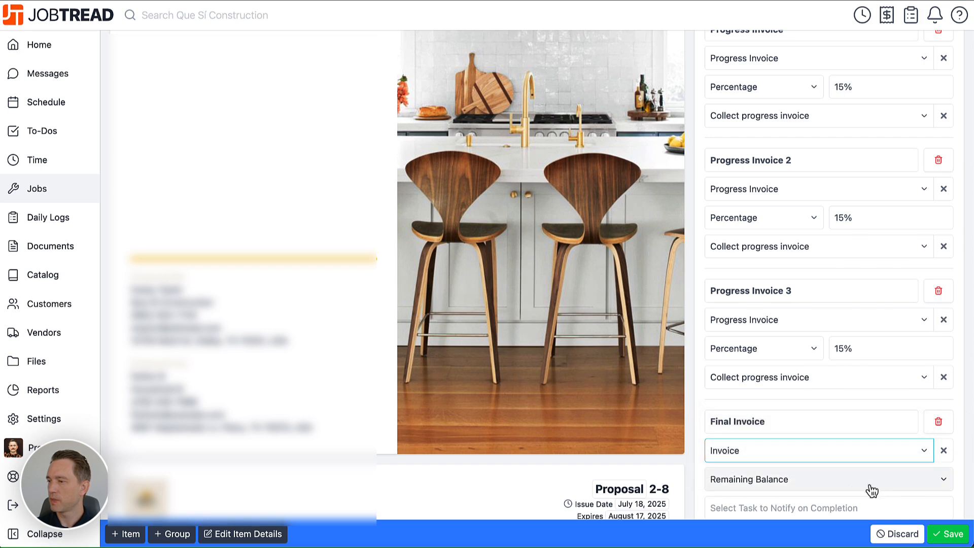
Link the Final Invoice to the Collect final invoice task and save the proposal's payment schedule
scroll(833, 486, down, 1)
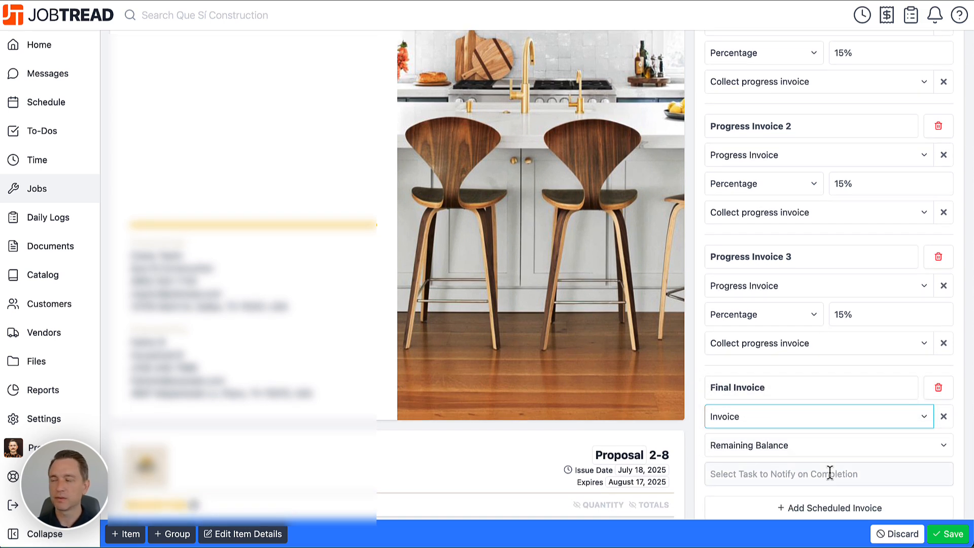
click(829, 473)
scroll(804, 442, down, 6)
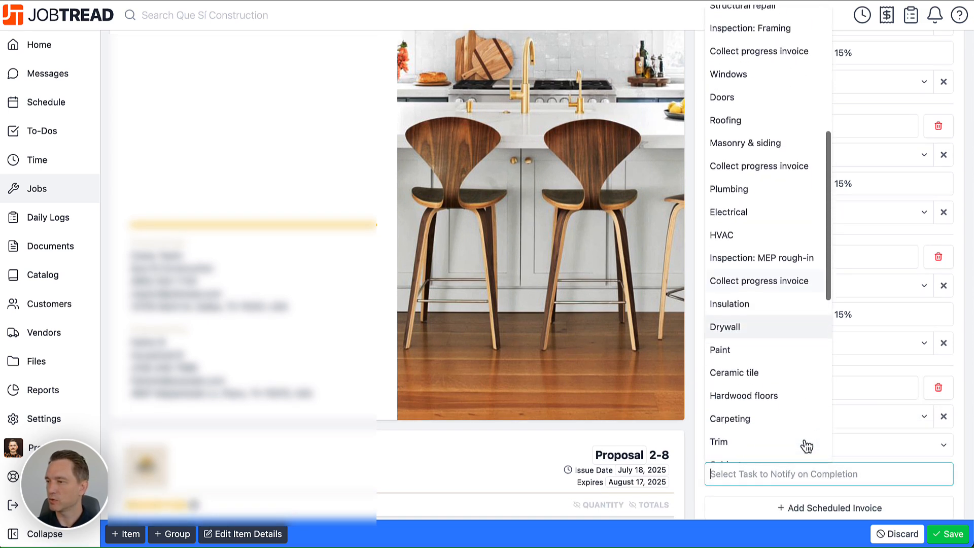
scroll(807, 439, down, 12)
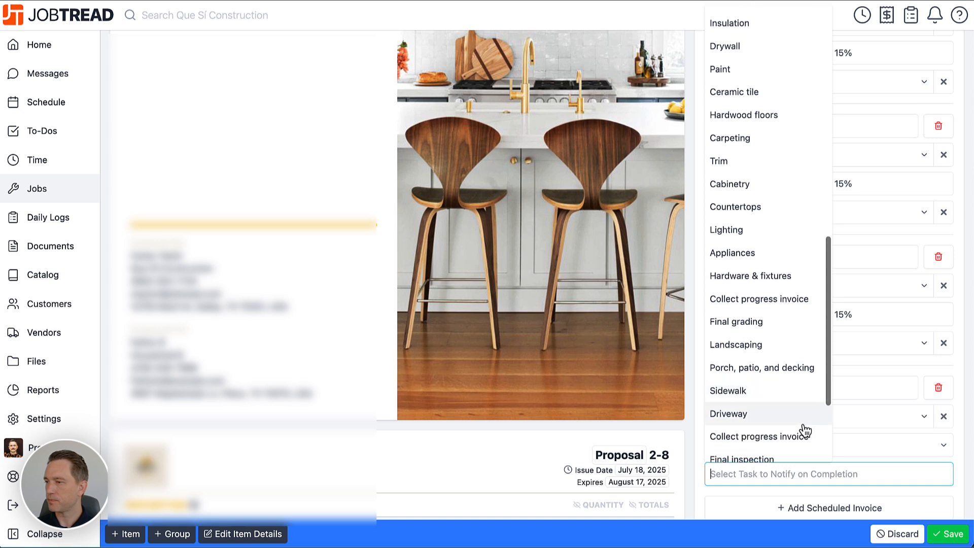
scroll(806, 430, down, 2)
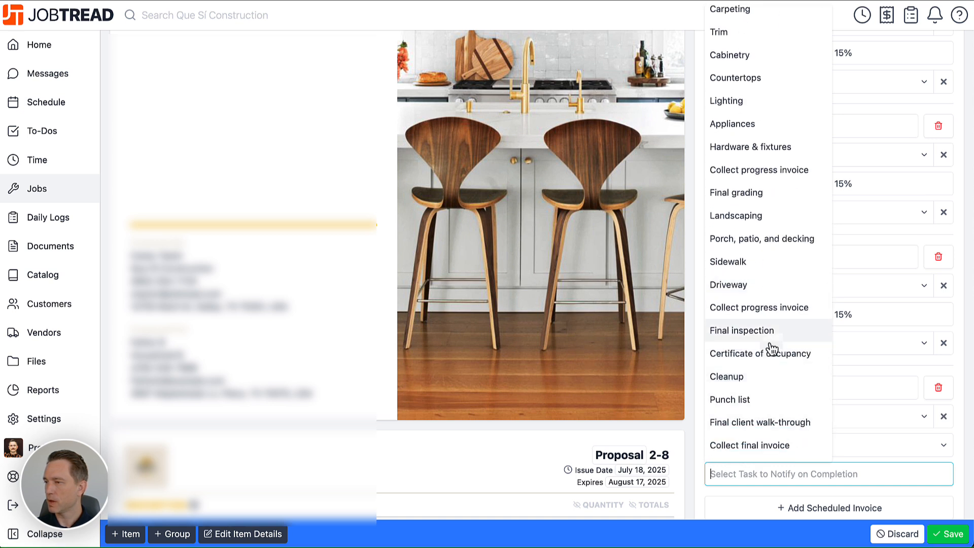
scroll(776, 355, down, 1)
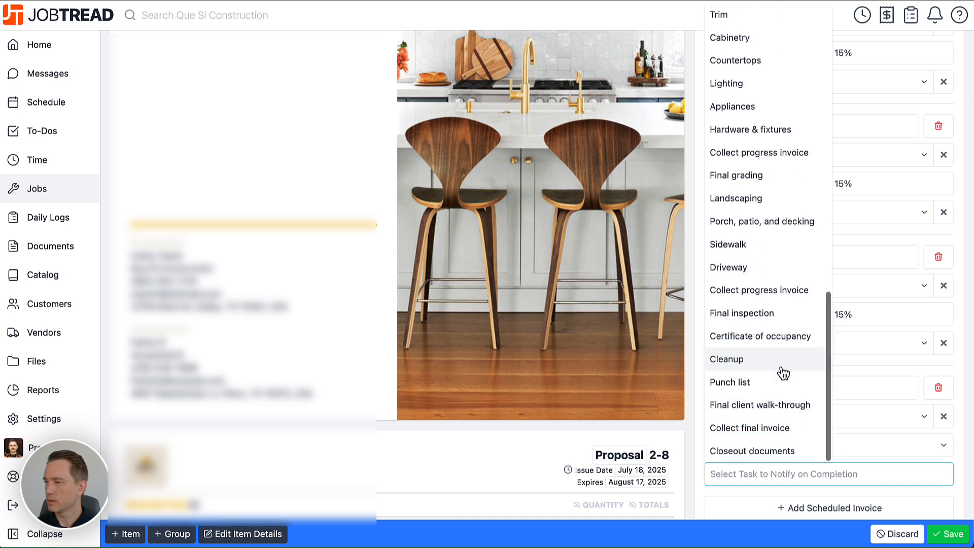
click(757, 430)
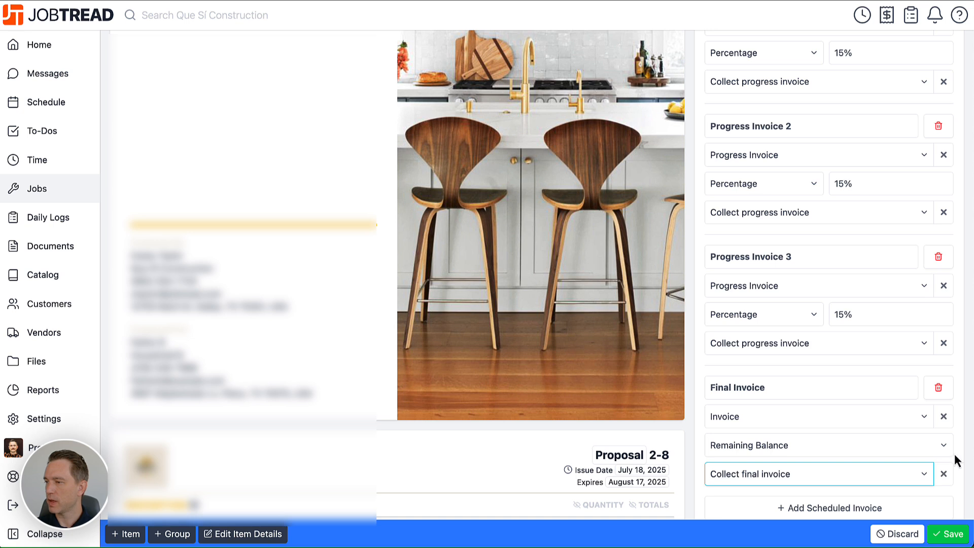
scroll(954, 457, down, 2)
scroll(954, 454, down, 1)
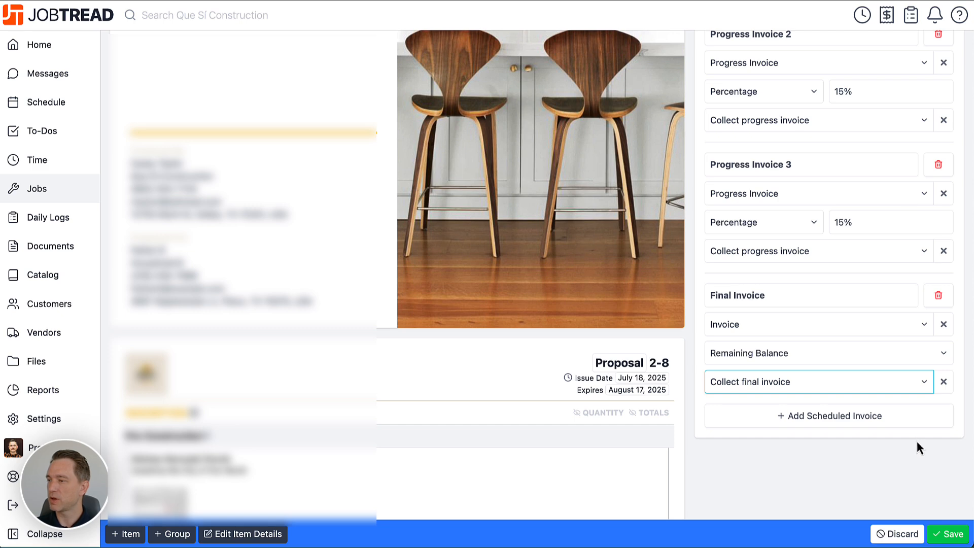
click(952, 534)
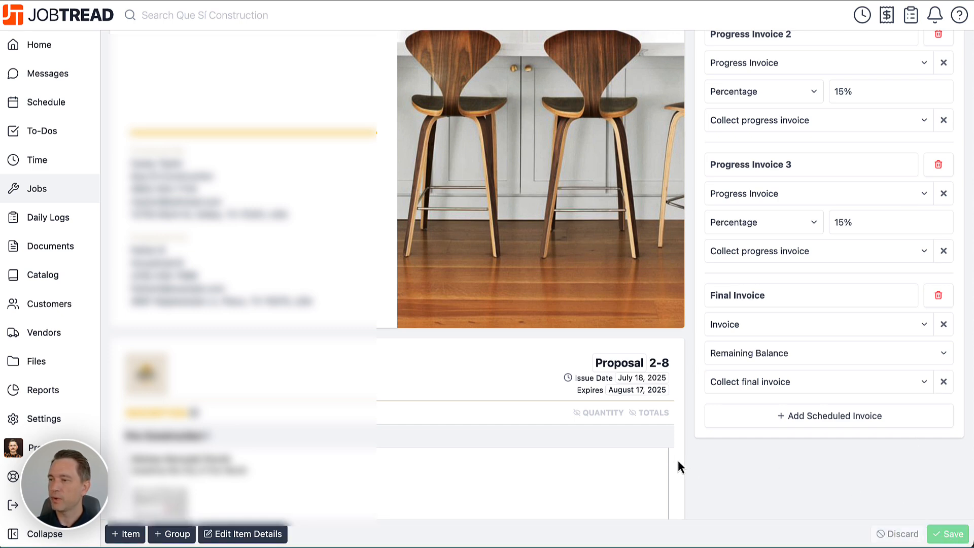
Review the payment schedule table beneath the totals in the proposal document
scroll(679, 462, down, 15)
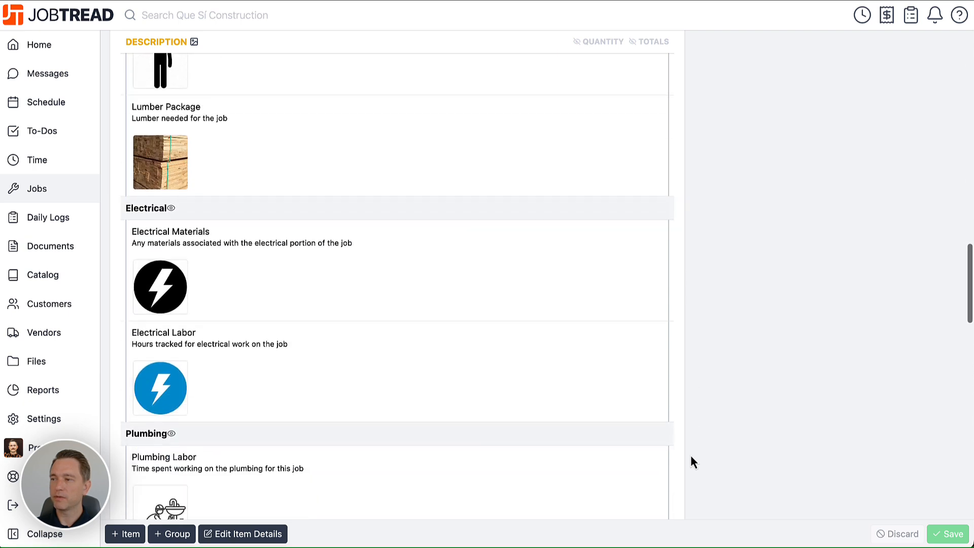
scroll(691, 455, down, 15)
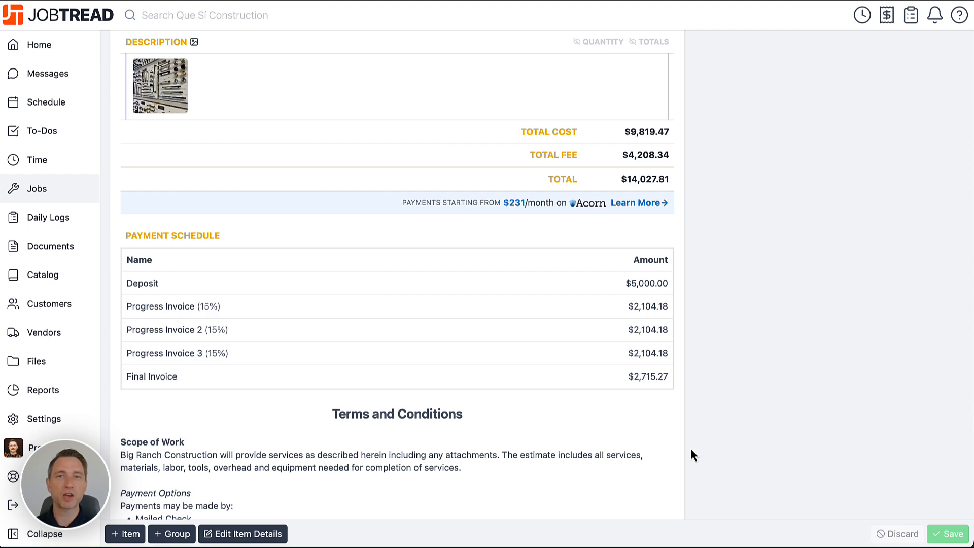
scroll(889, 342, up, 10)
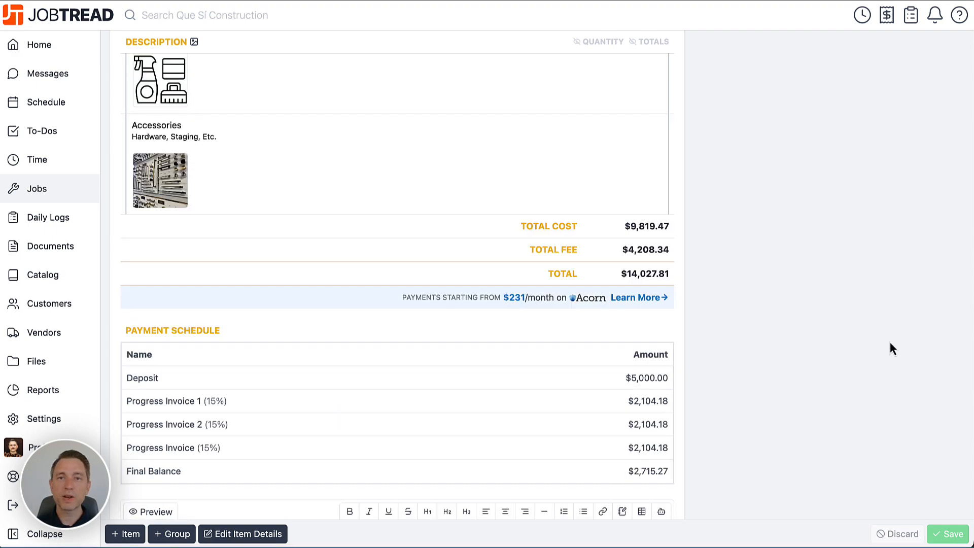
scroll(889, 342, up, 15)
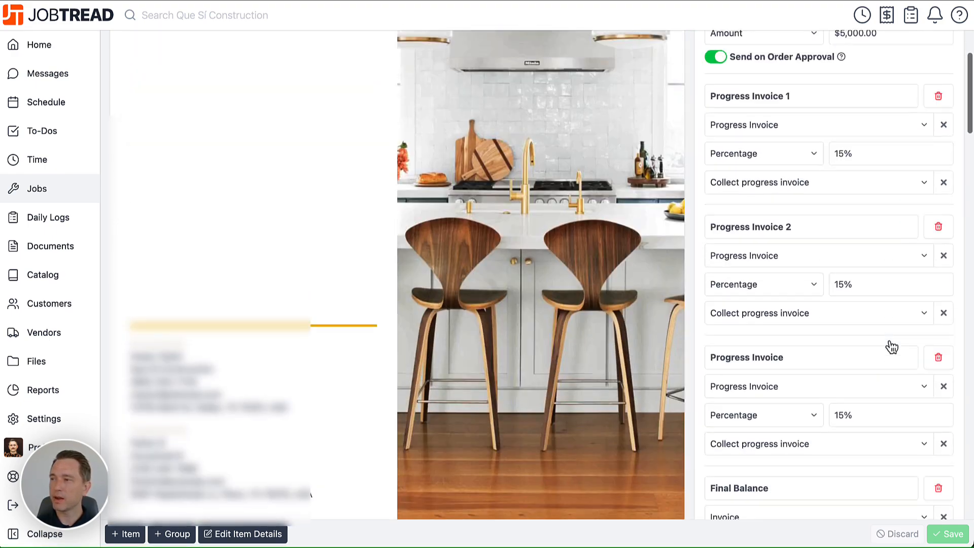
scroll(902, 348, up, 2)
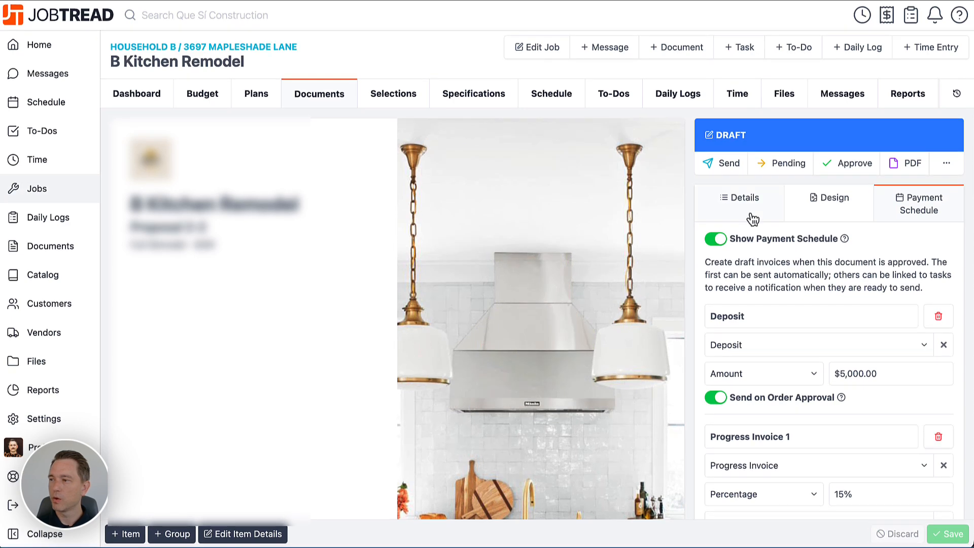
Upload the photo IMG_1176.jpeg to the files in the proposal's details
click(752, 213)
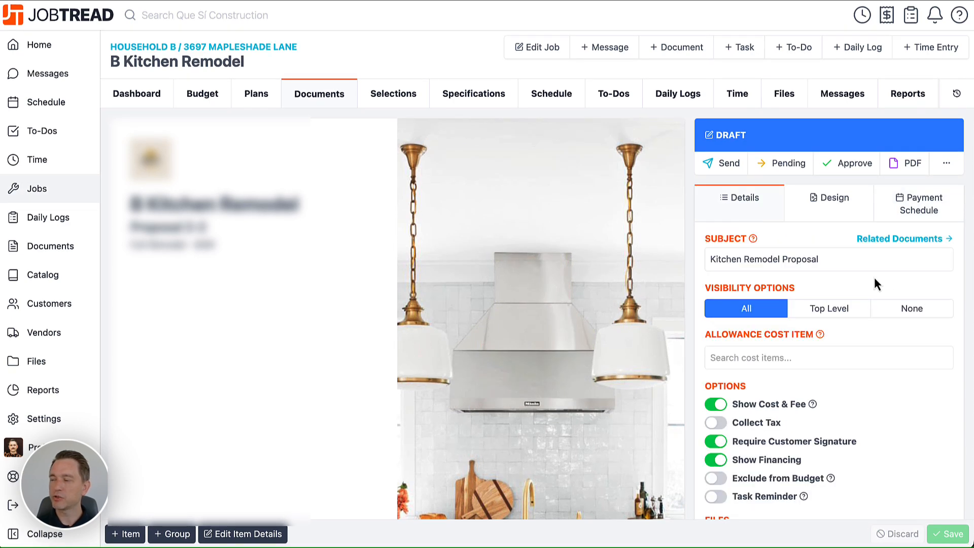
scroll(963, 315, down, 4)
scroll(963, 318, down, 2)
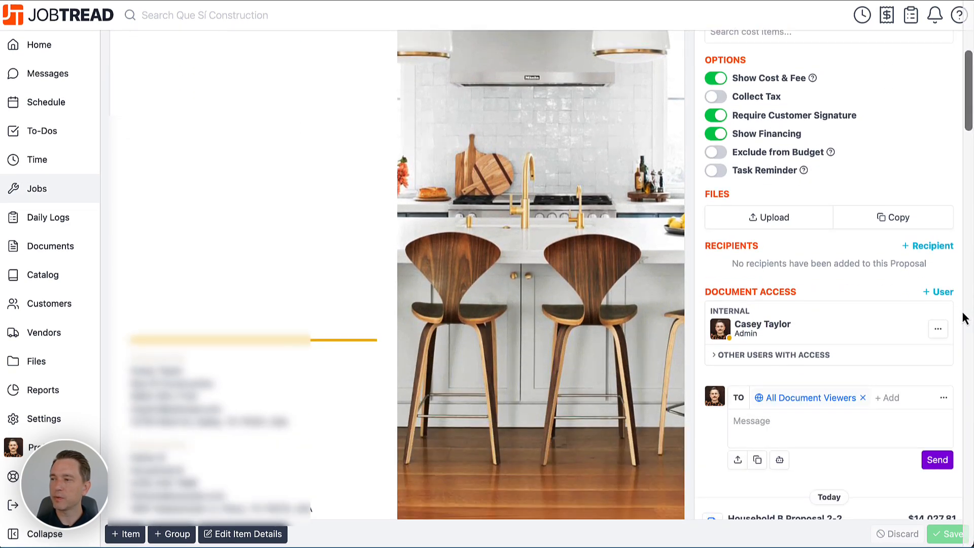
click(783, 228)
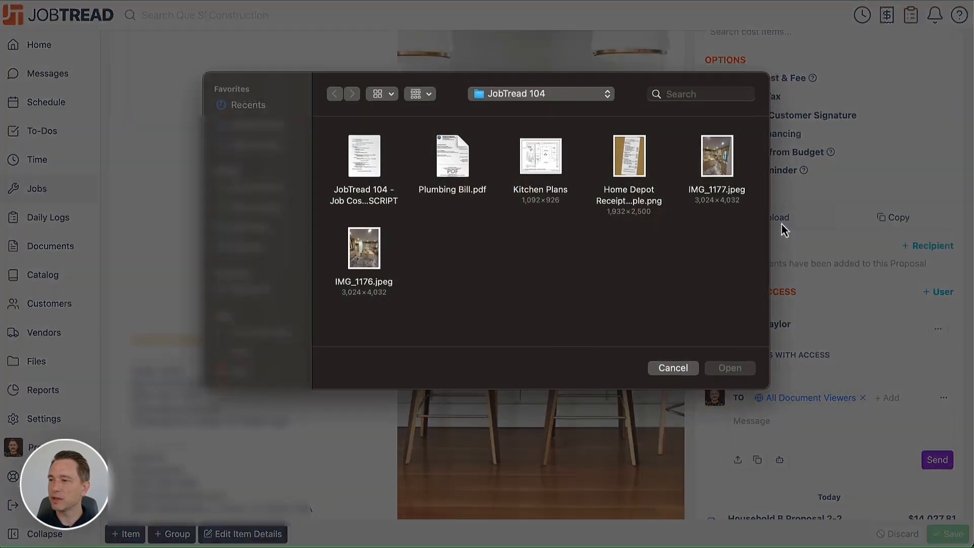
click(364, 249)
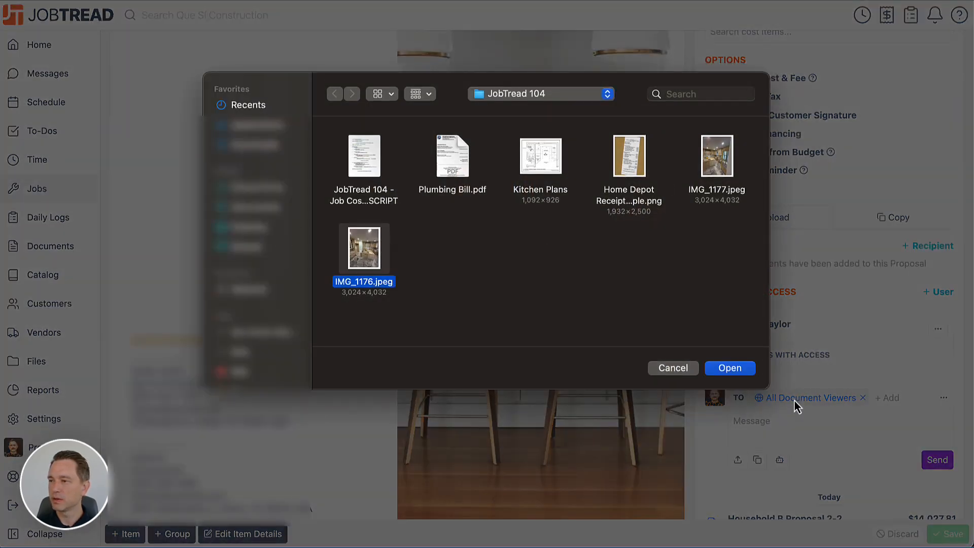
click(729, 367)
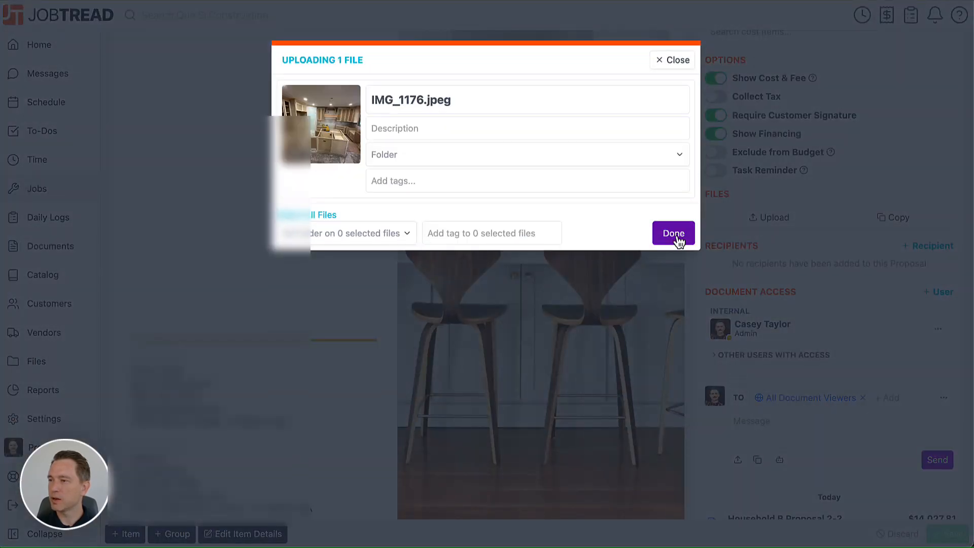
click(677, 237)
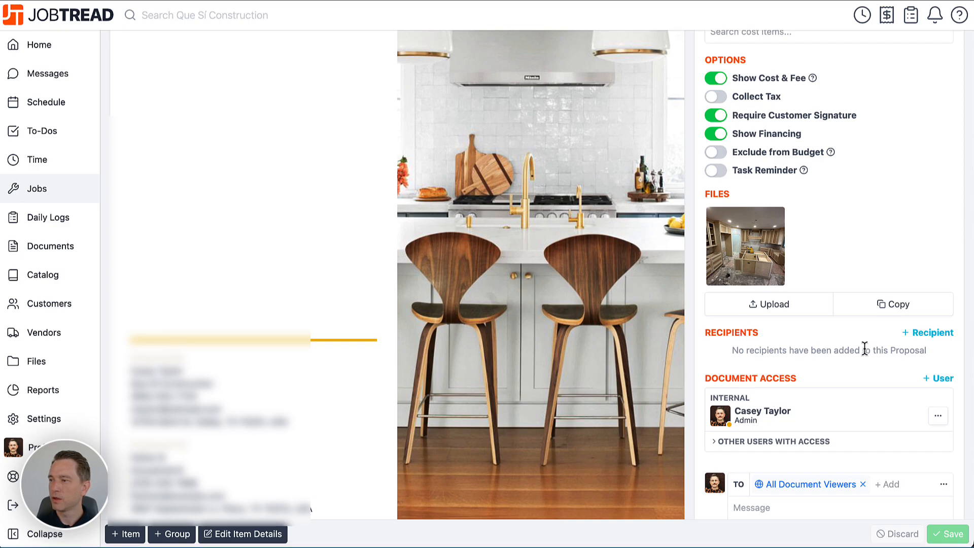
Add both Household B homeowner contacts as proposal recipients, each with a required signature
click(938, 337)
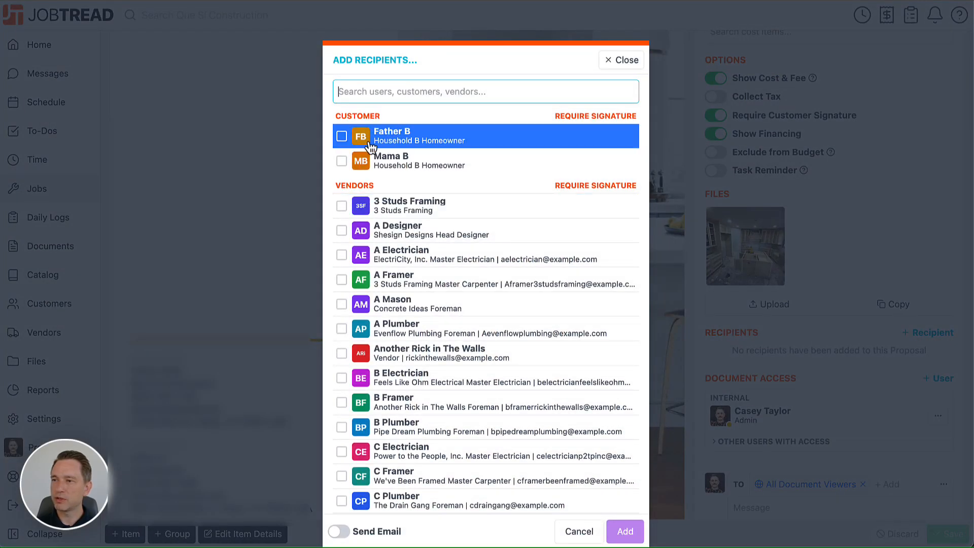
click(342, 137)
click(341, 161)
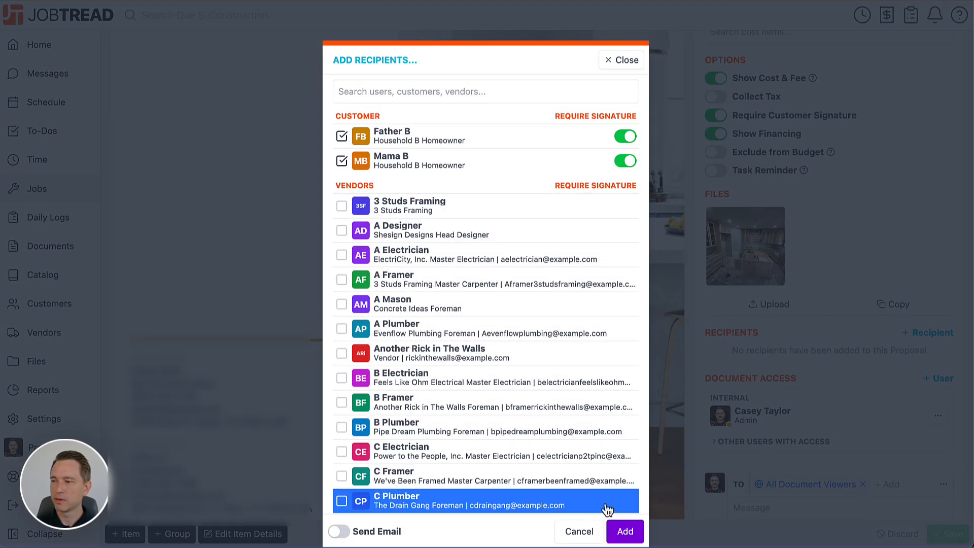
click(625, 532)
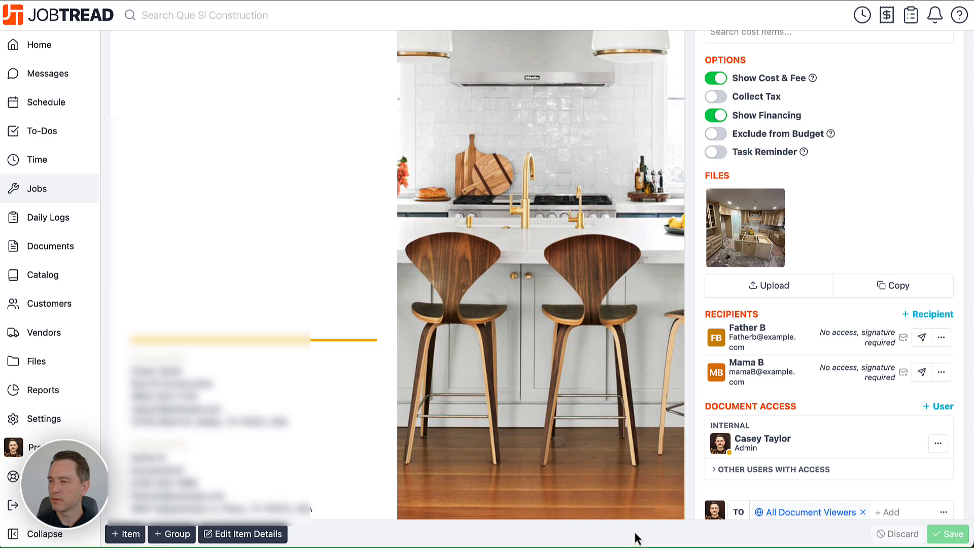
Send the proposal with the email message "Thank you for considering us for this job. We look forward to hearing back from you soon!"
scroll(914, 391, up, 6)
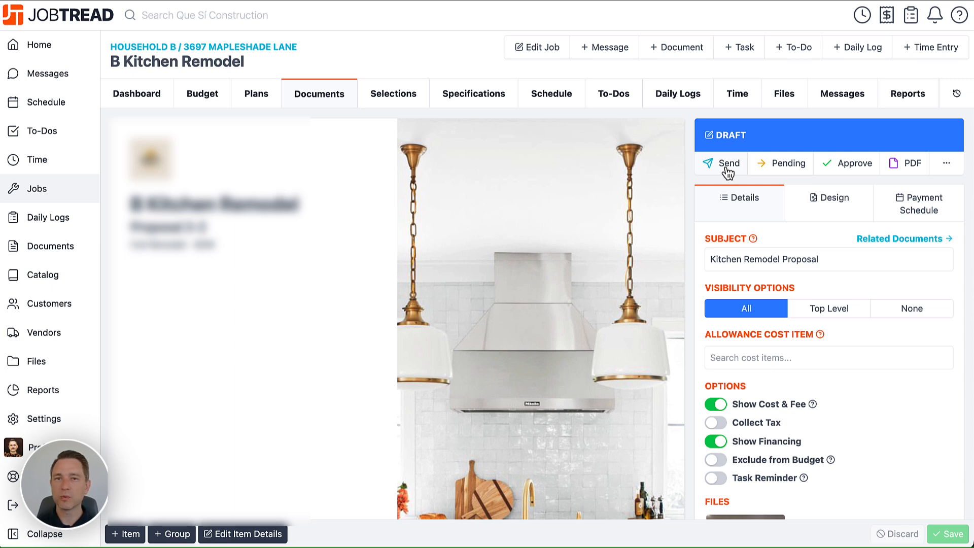
click(728, 165)
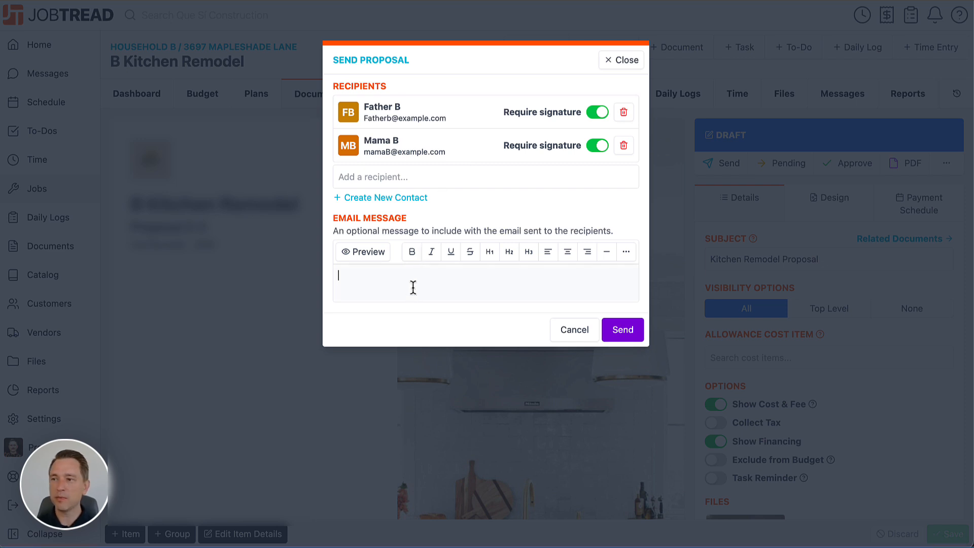
text(Thank you for consider)
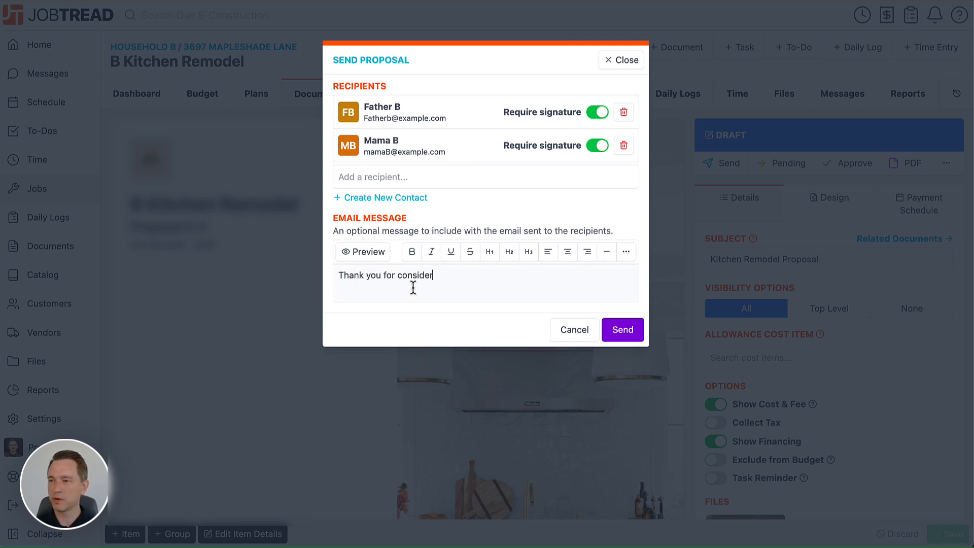
text(ing us for this job. )
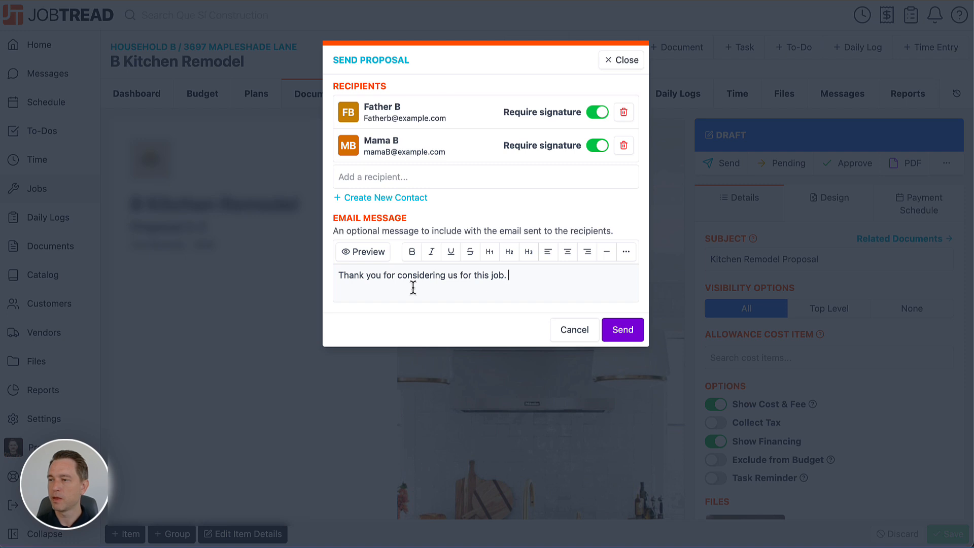
text(We look forward )
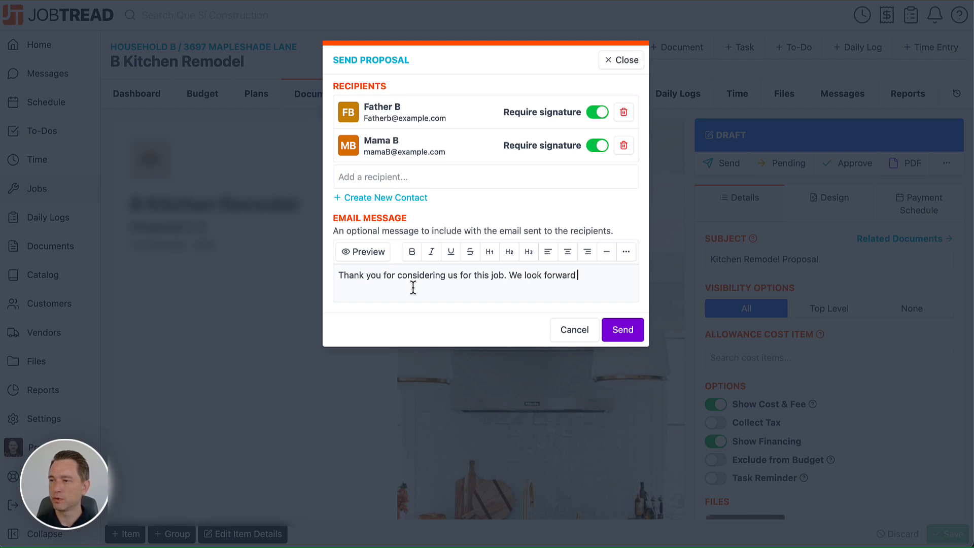
text(to hearing back form)
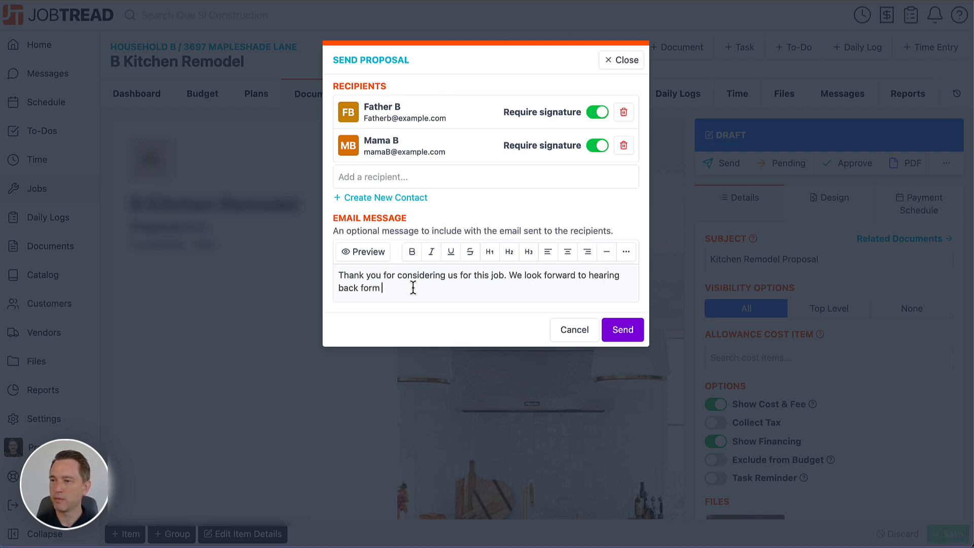
key(BackSpace)
key(BackSpace)
key(BackSpace)
key(BackSpace)
text(rom you so)
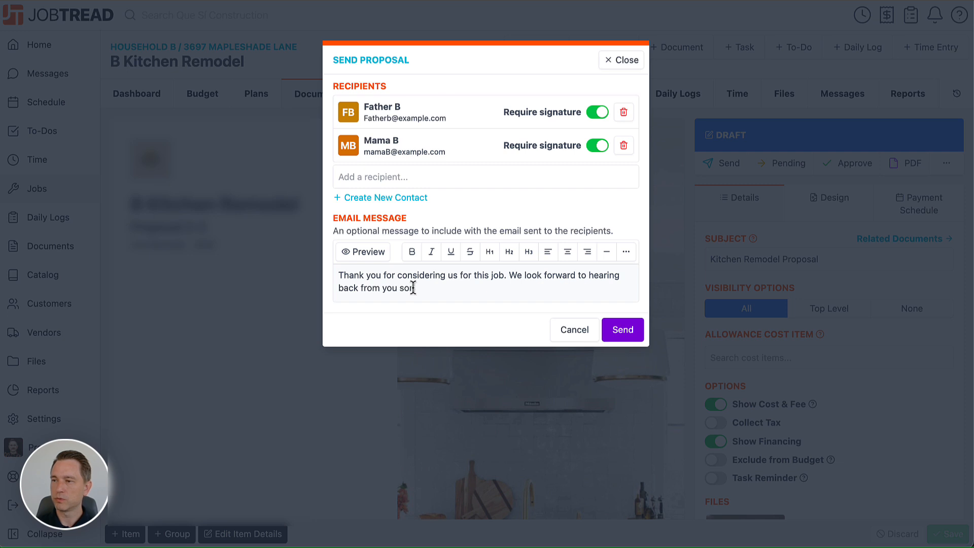
text(on!)
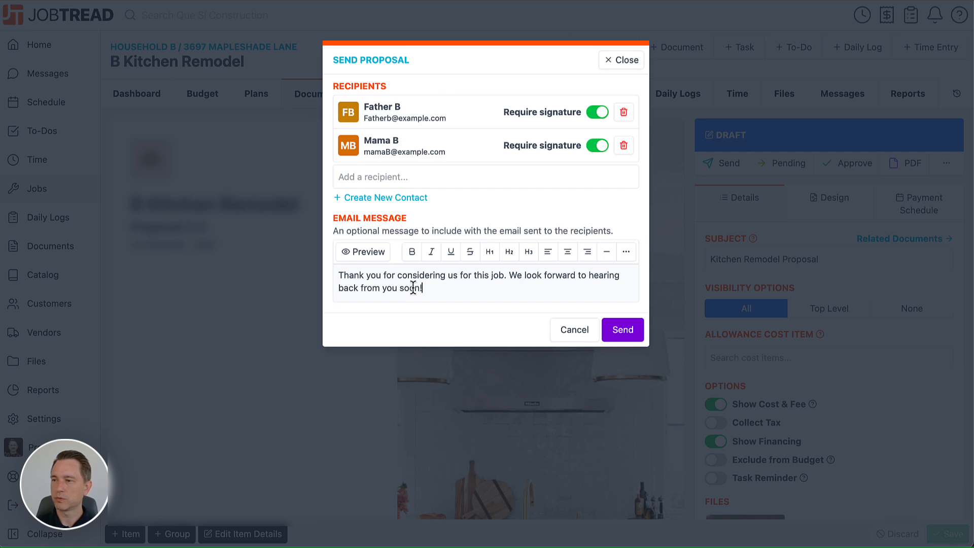
click(624, 330)
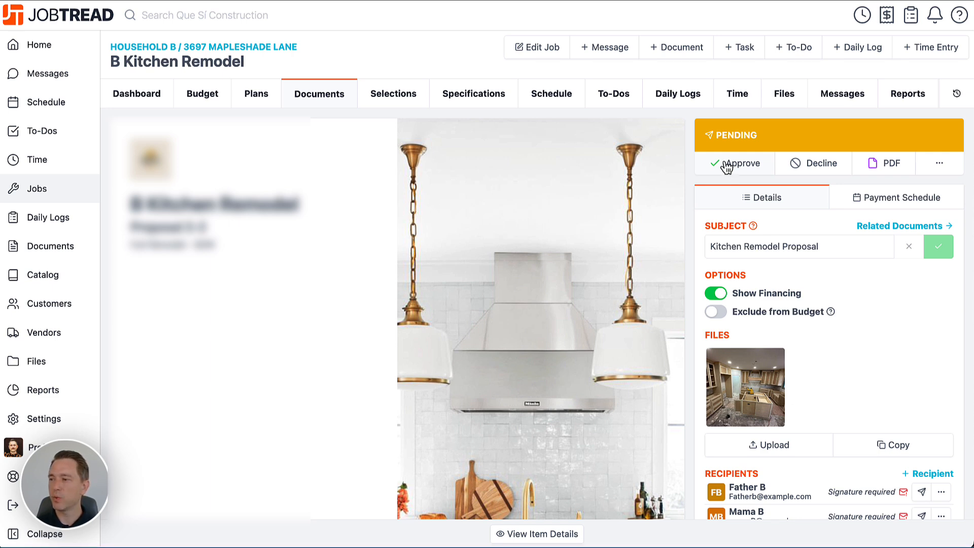
Preview the pending proposal as the first homeowner recipient, look through the customer's view, and exit the preview
scroll(727, 167, down, 5)
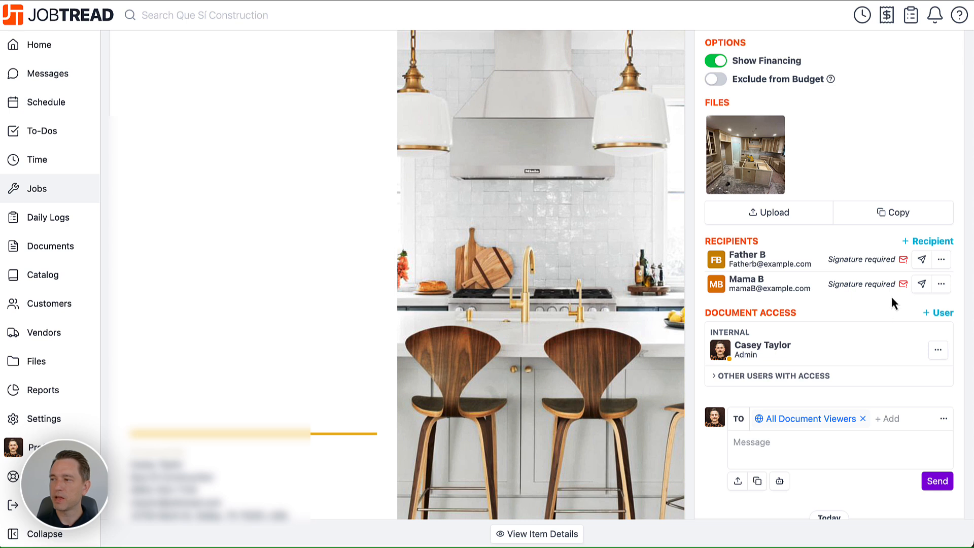
mouse_move(902, 292)
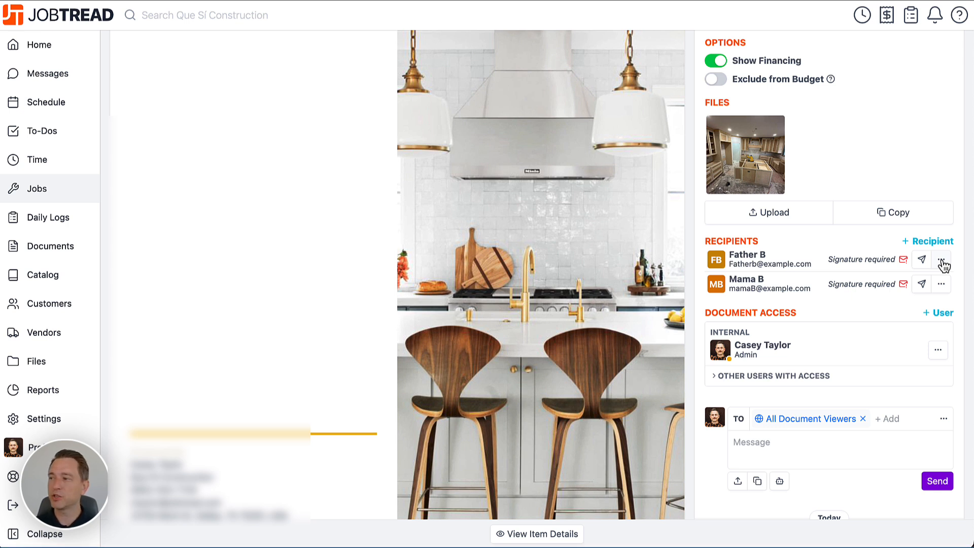
click(942, 262)
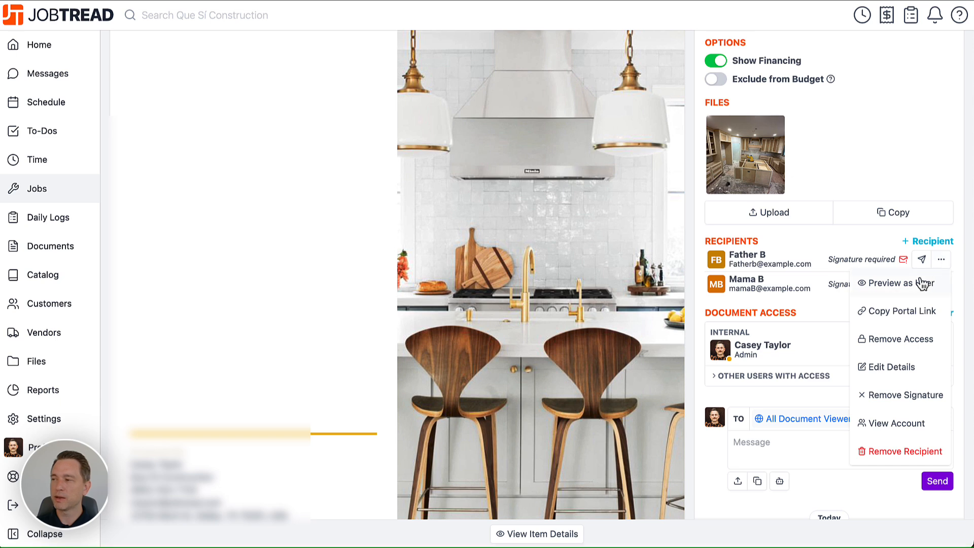
click(921, 283)
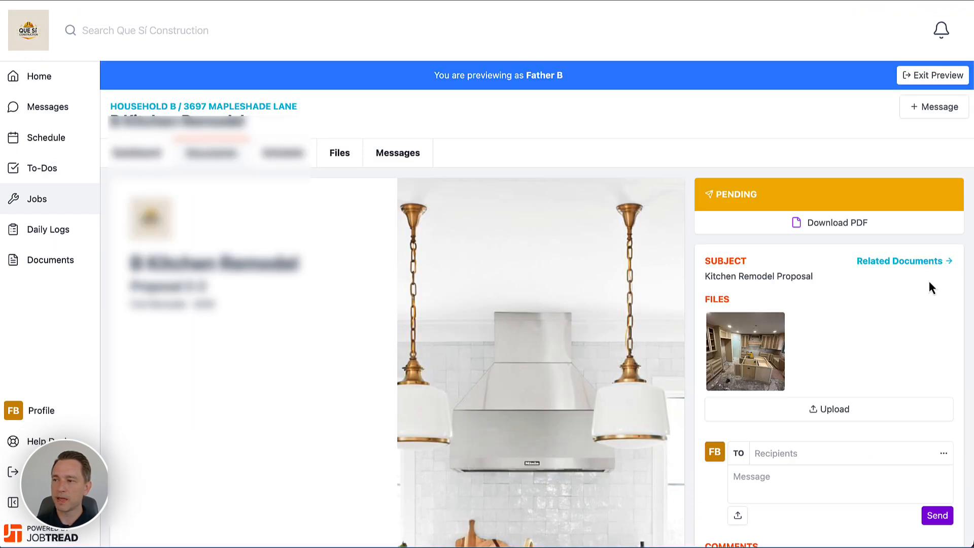
scroll(928, 279, down, 10)
scroll(926, 274, up, 10)
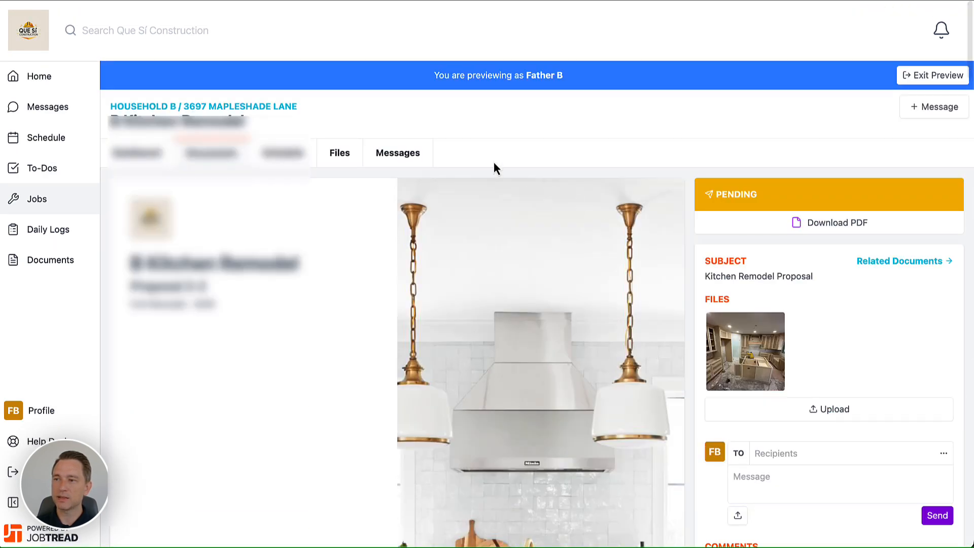
click(932, 75)
Sign the pending proposal in both recipients' signature boxes and approve it
scroll(960, 298, down, 10)
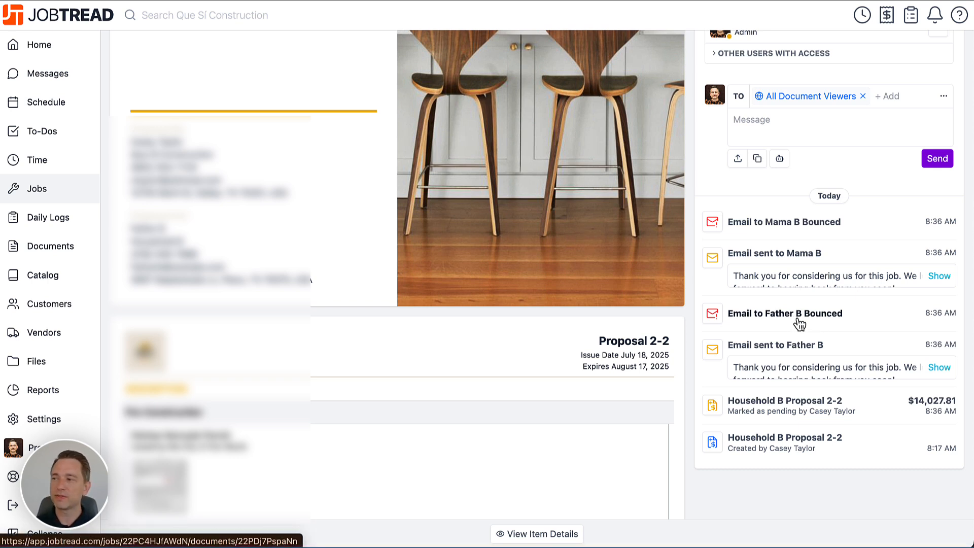
scroll(799, 324, up, 10)
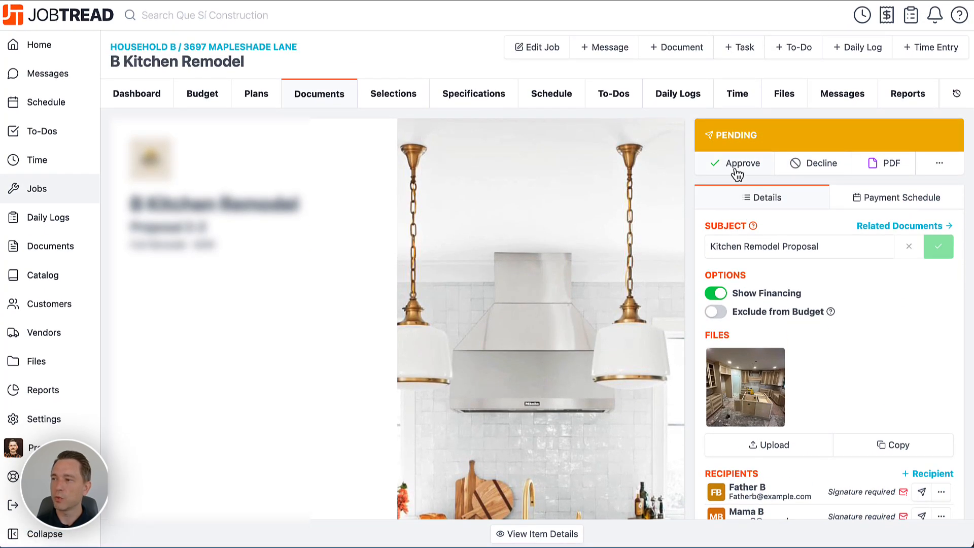
click(735, 170)
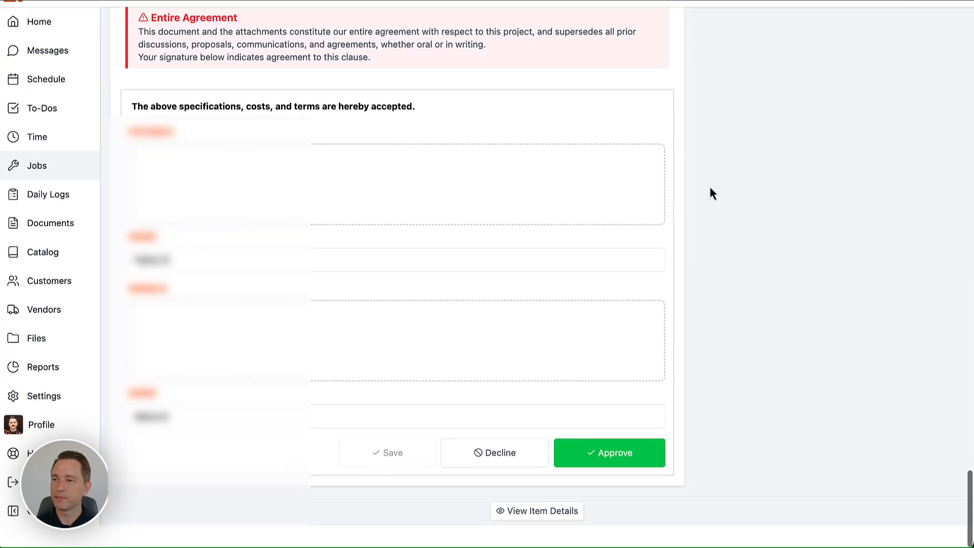
mouse_move(224, 195)
mouse_down()
mouse_move(346, 208)
mouse_move(492, 203)
mouse_up()
mouse_move(245, 354)
mouse_down()
mouse_move(231, 387)
mouse_move(654, 369)
mouse_up()
click(624, 478)
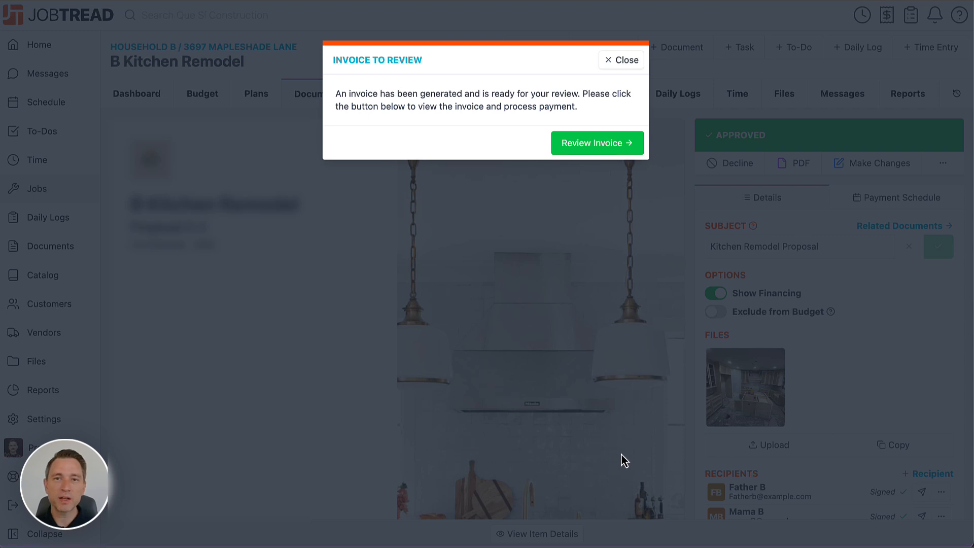
Record a $5,000.00 payment dated today on the generated deposit invoice, with the note "Deposit"
click(604, 147)
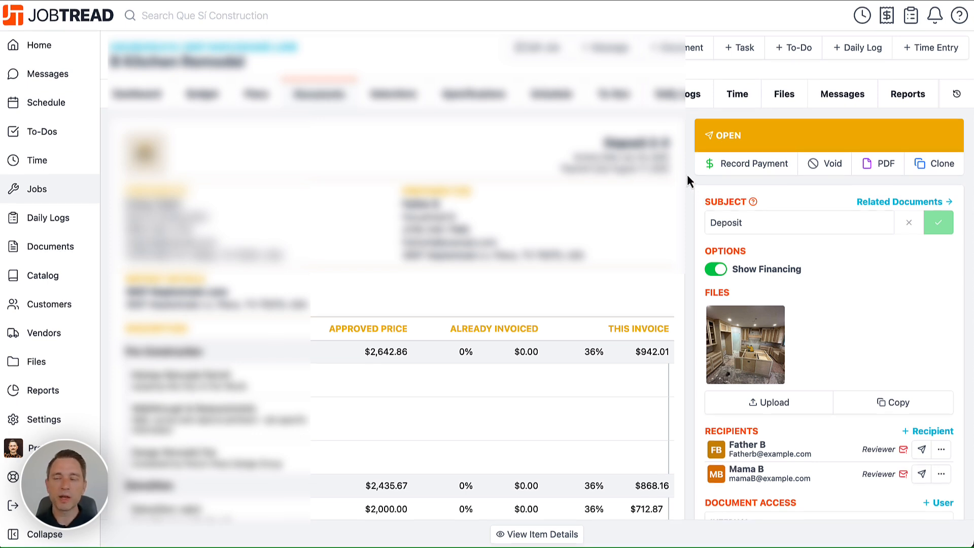
click(748, 174)
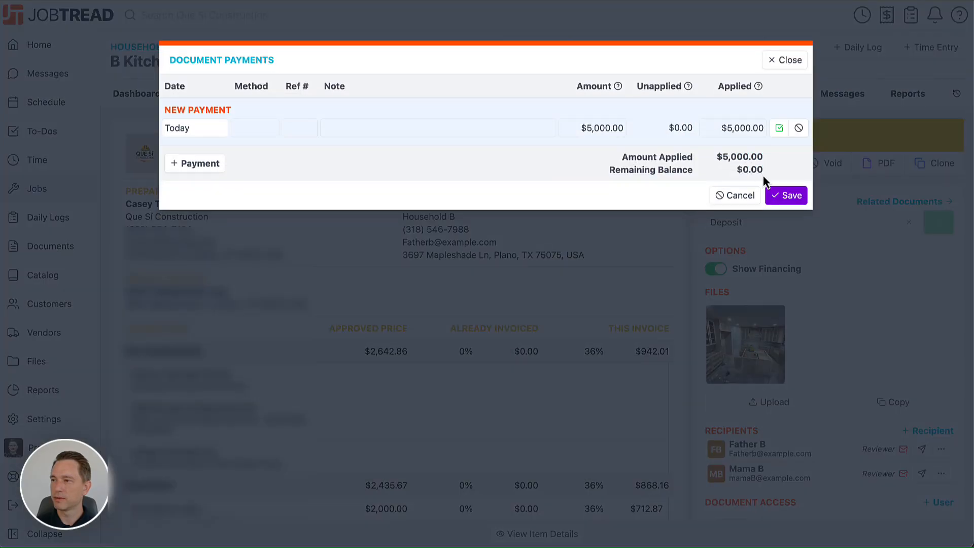
click(435, 128)
text(D)
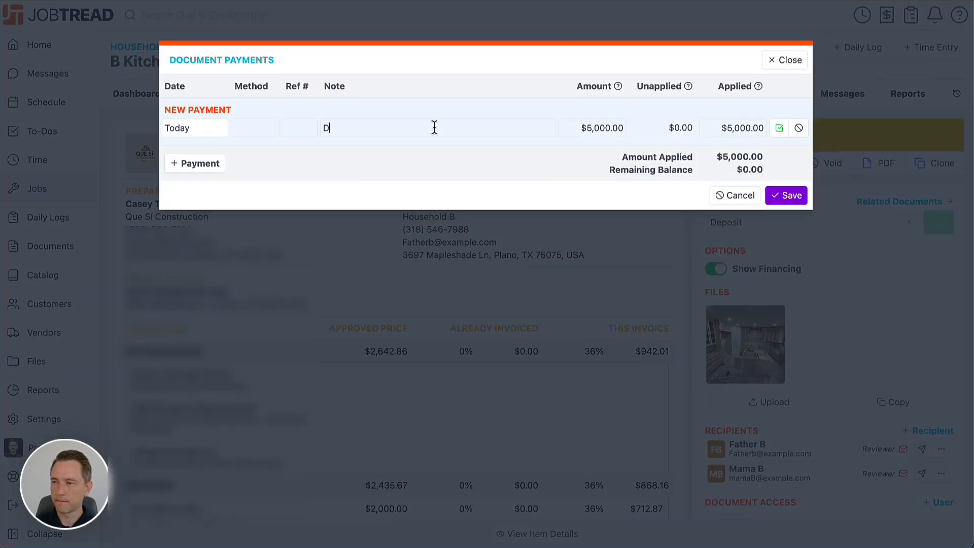
text(eposit)
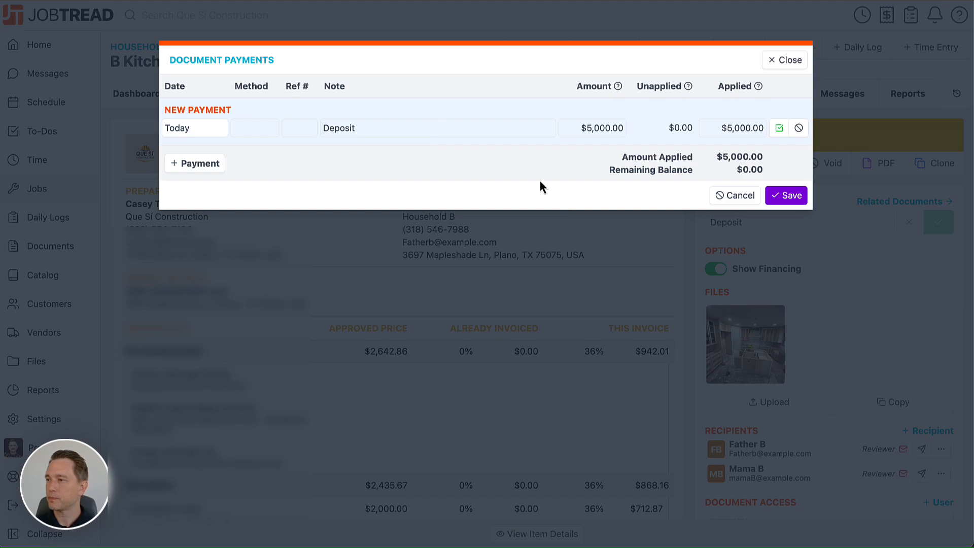
click(792, 195)
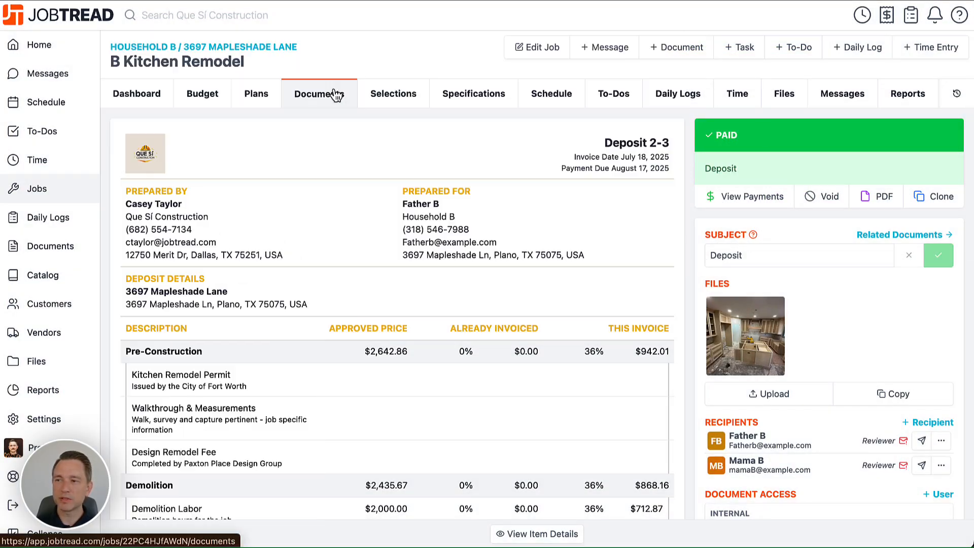
Review the activity history and customer signatures on the approved Kitchen Remodel Proposal among the job's documents
click(336, 96)
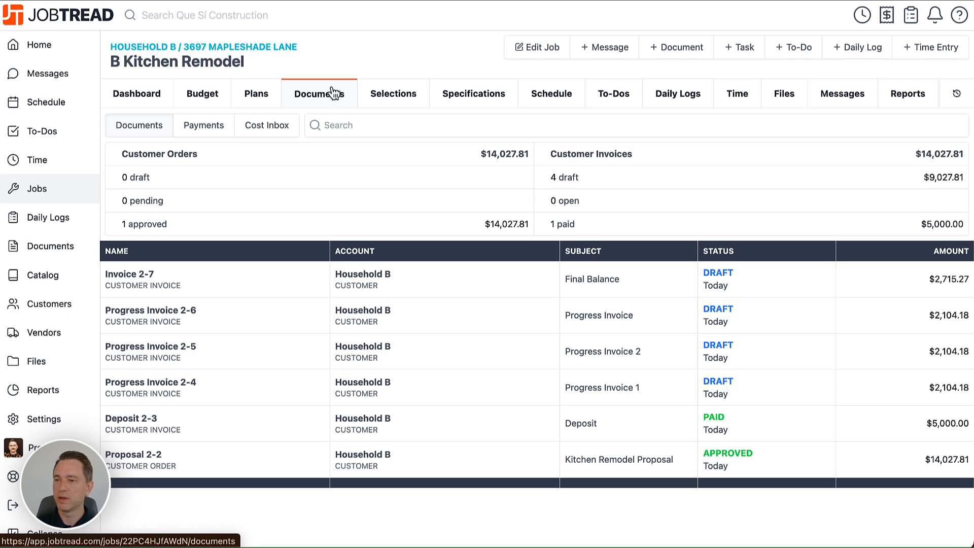
click(193, 465)
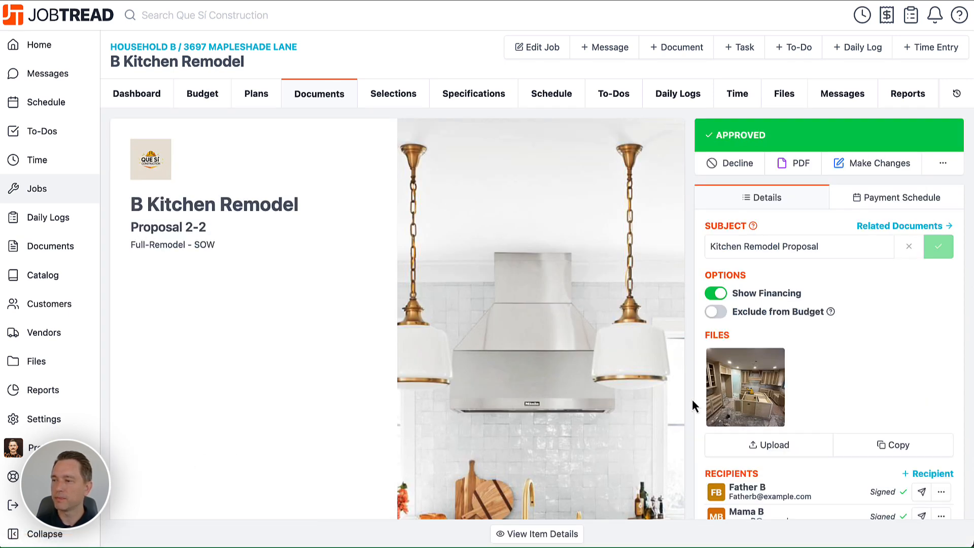
scroll(693, 405, down, 10)
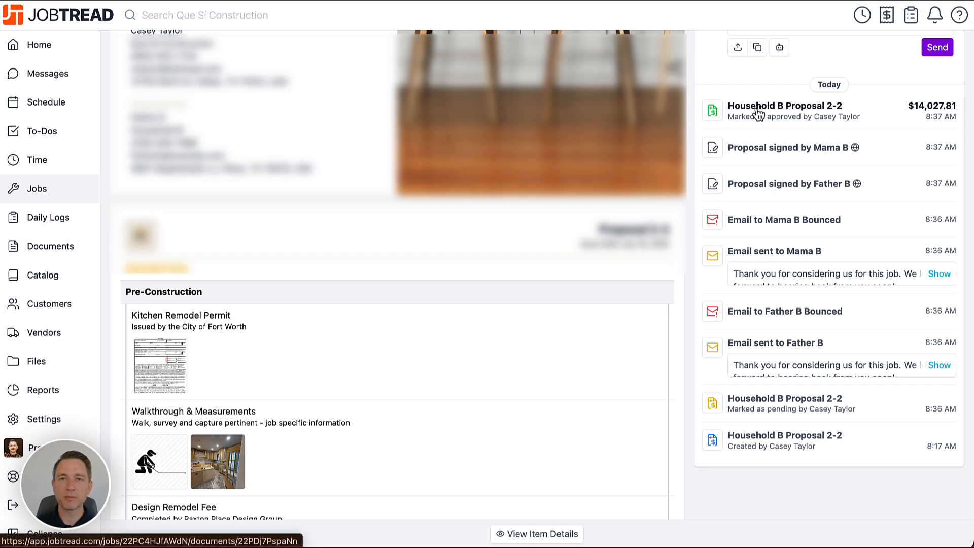
scroll(688, 193, down, 20)
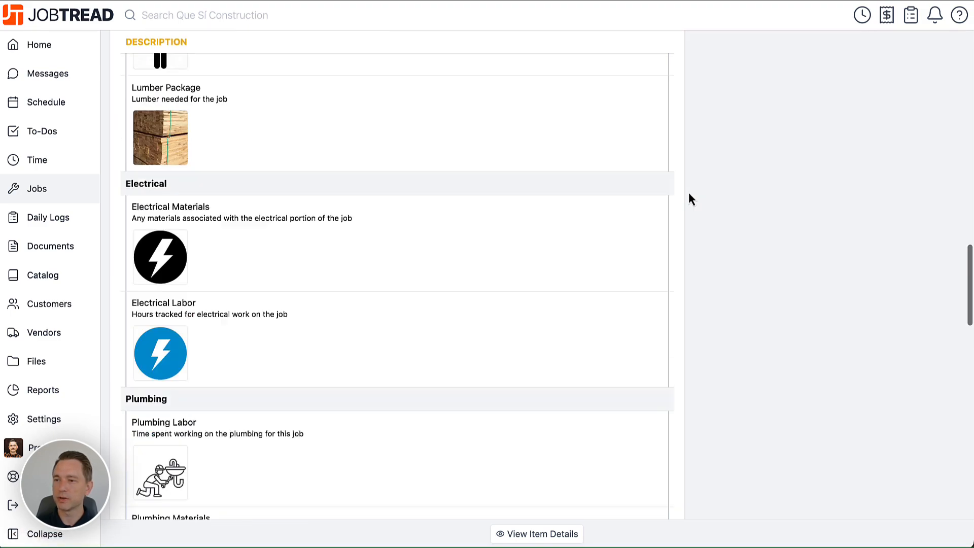
scroll(689, 198, down, 7)
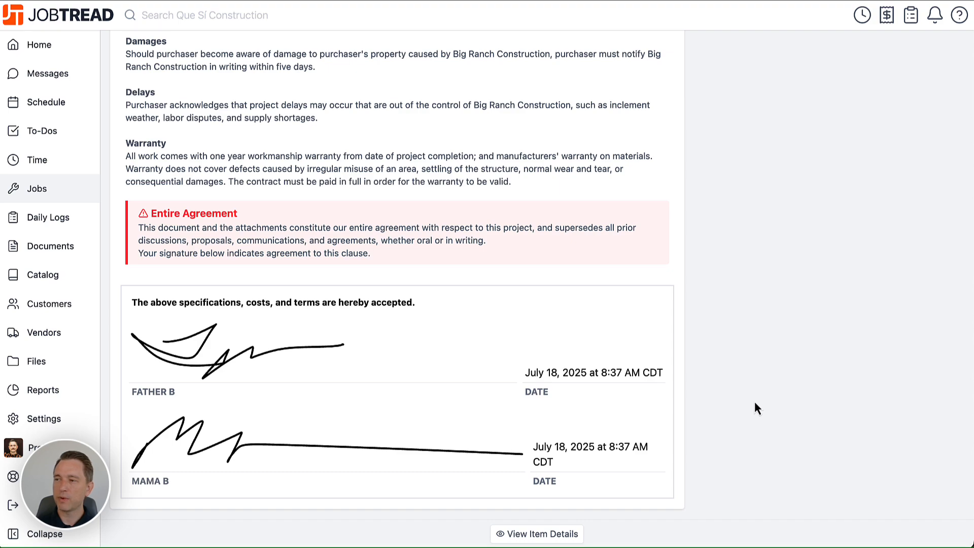
scroll(755, 402, up, 20)
scroll(753, 404, up, 10)
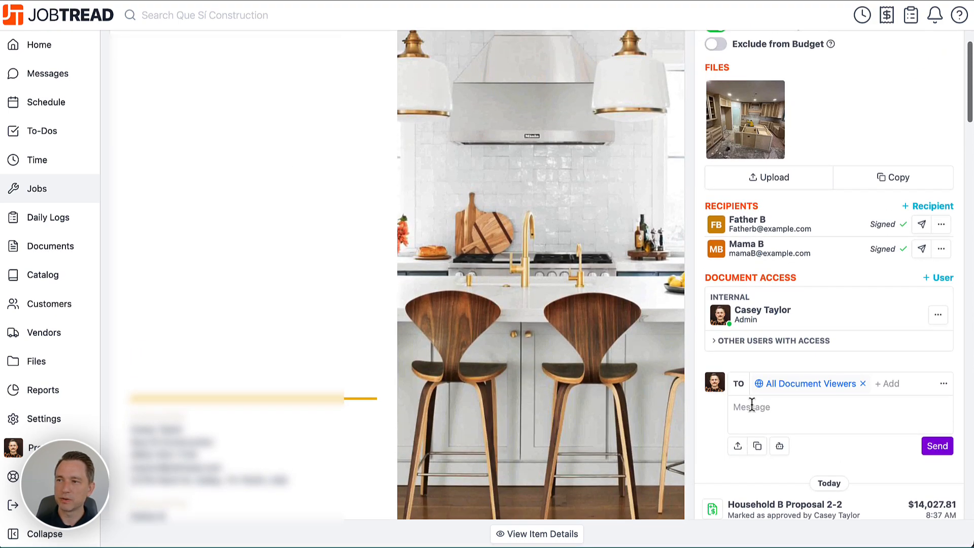
Expand all cost groups in the job's budget and examine the Budgeted Cost column
click(213, 96)
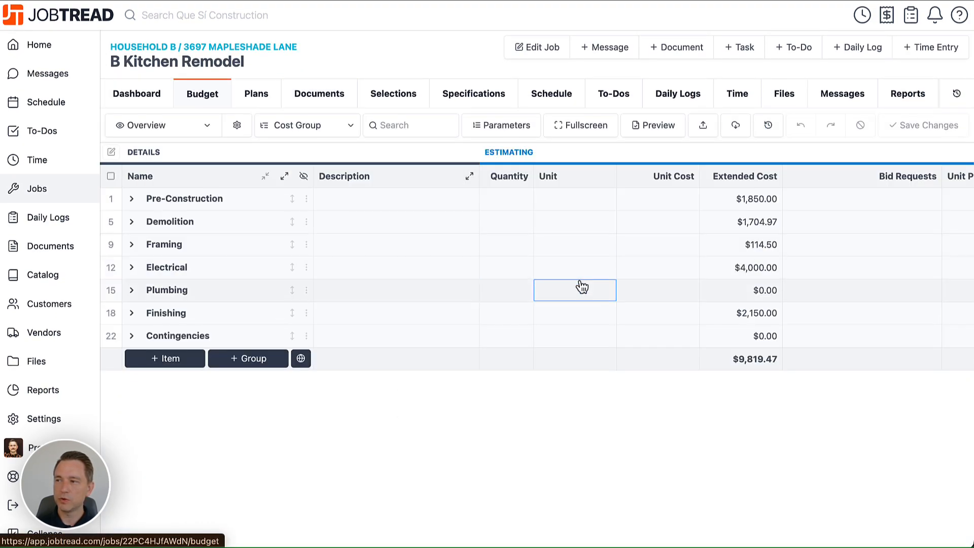
click(285, 179)
scroll(435, 210, right, 15)
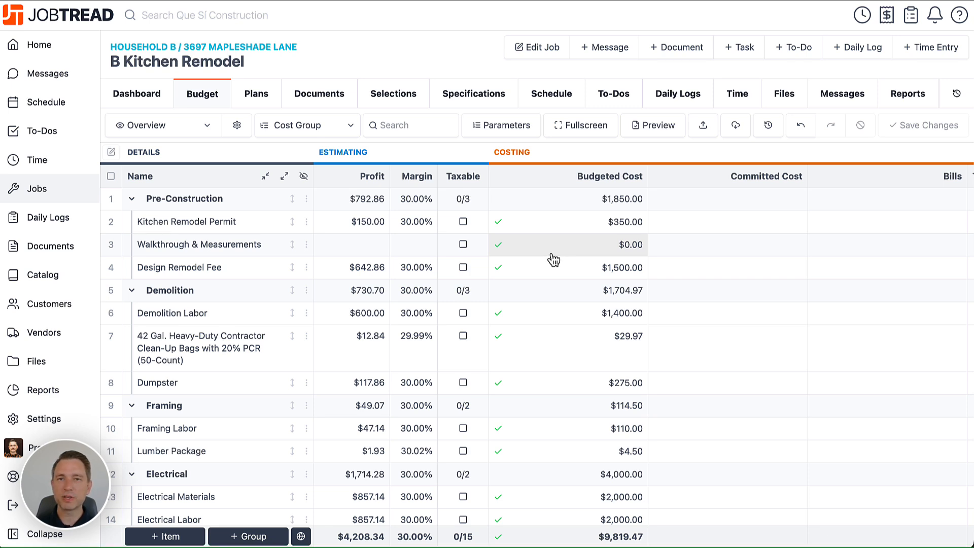
Move the approved Kitchen Remodel Proposal back to draft, deleting associated draft documents and keeping both recipients' access, and clone the proposal
click(330, 101)
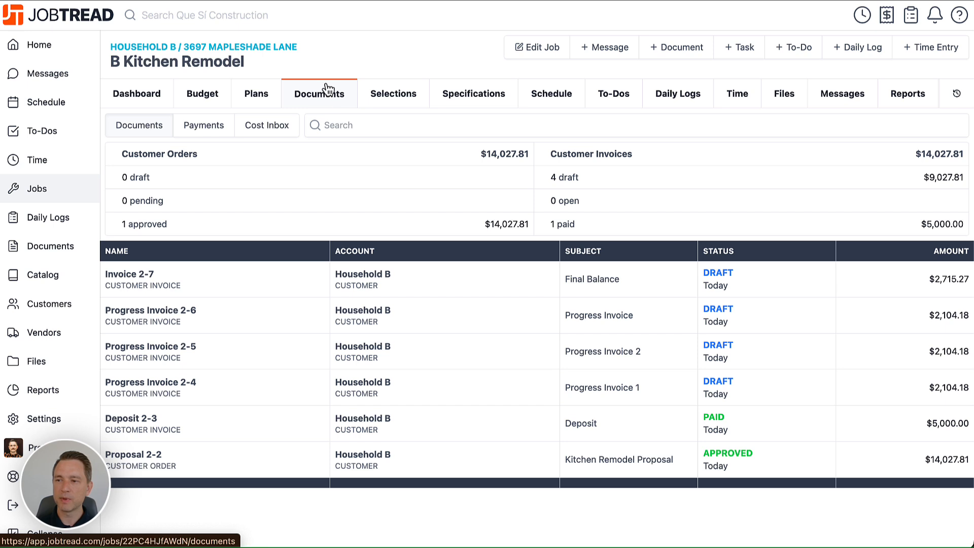
click(255, 464)
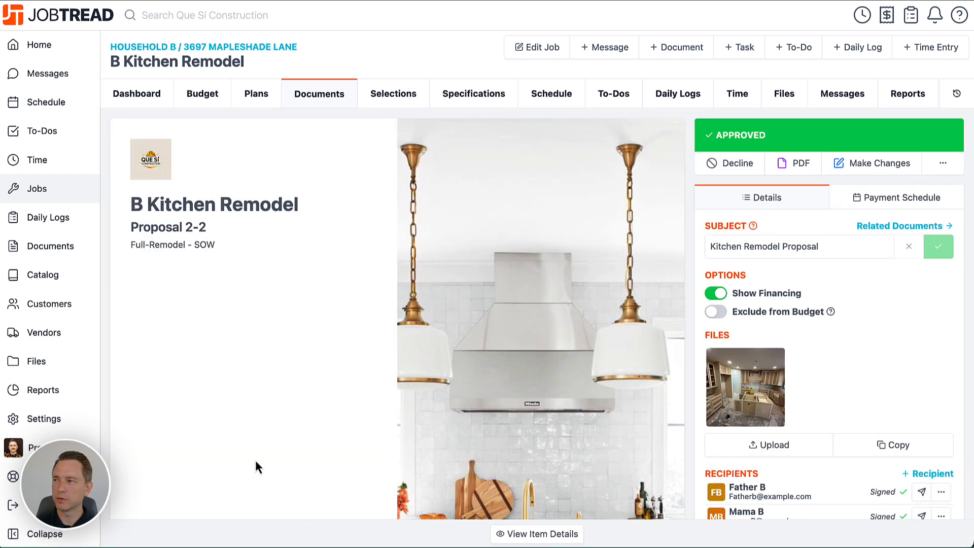
click(864, 169)
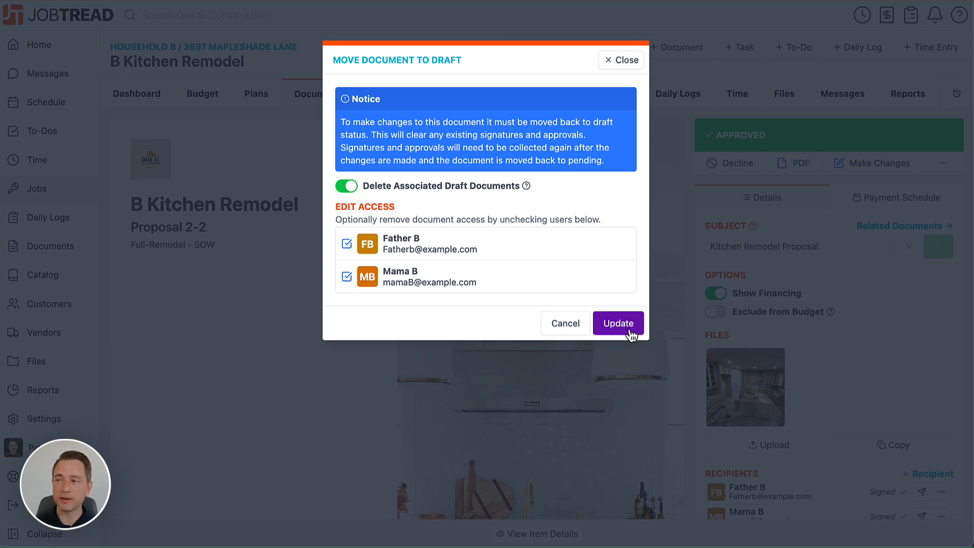
click(604, 328)
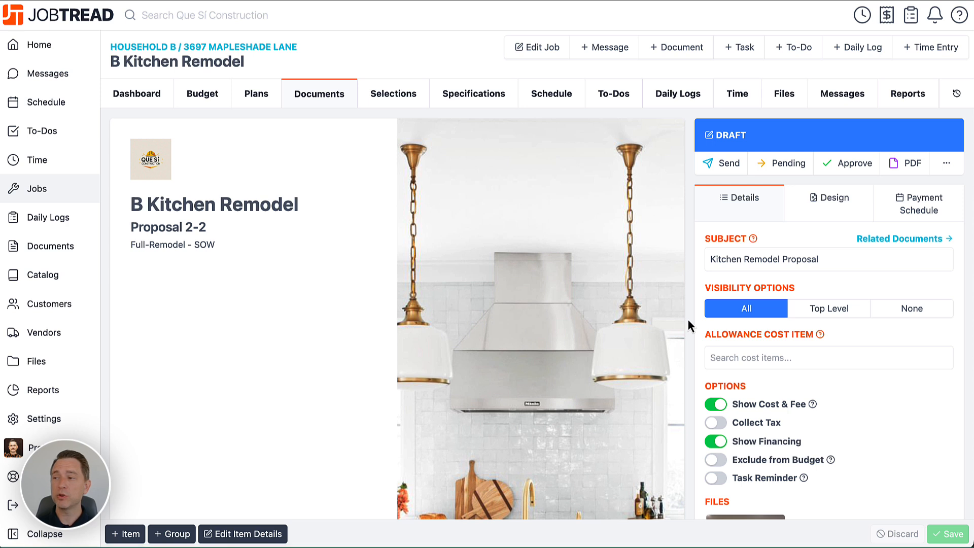
click(947, 164)
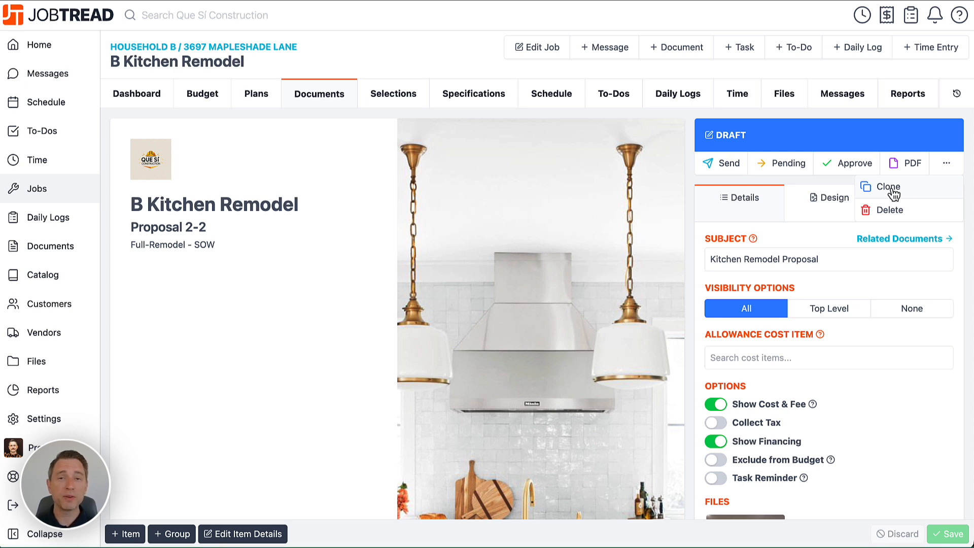
click(920, 192)
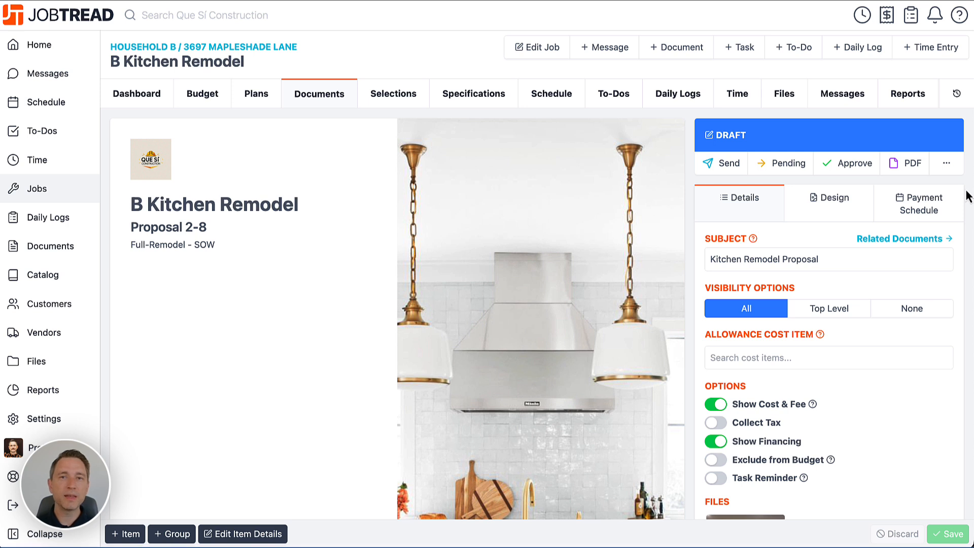